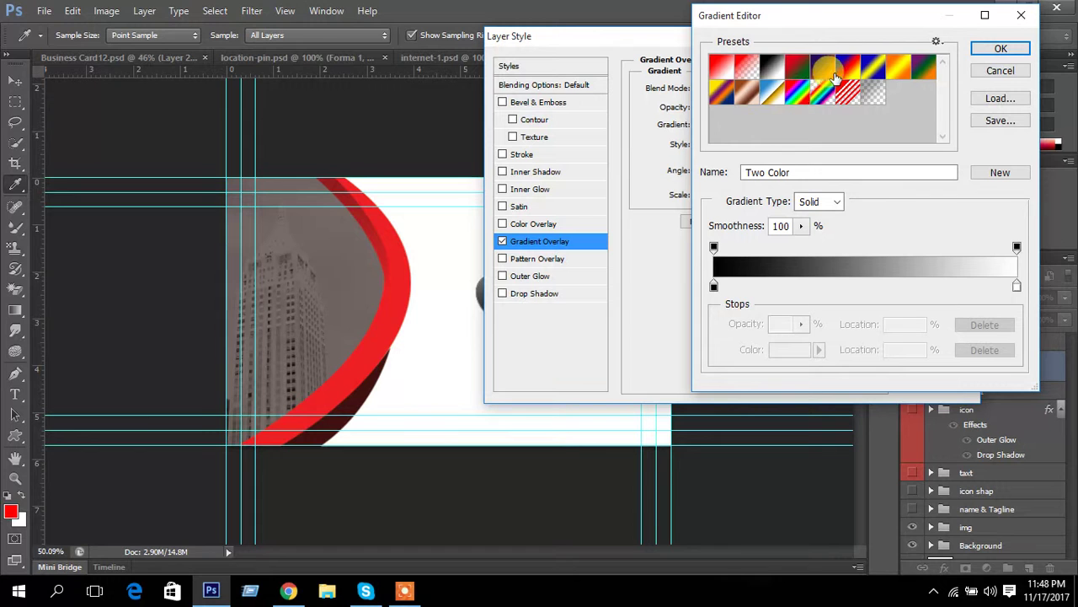
- Apply the Spectrum preset as the gradient overlay of the fleur-de-lis shape
left_click(800, 92)
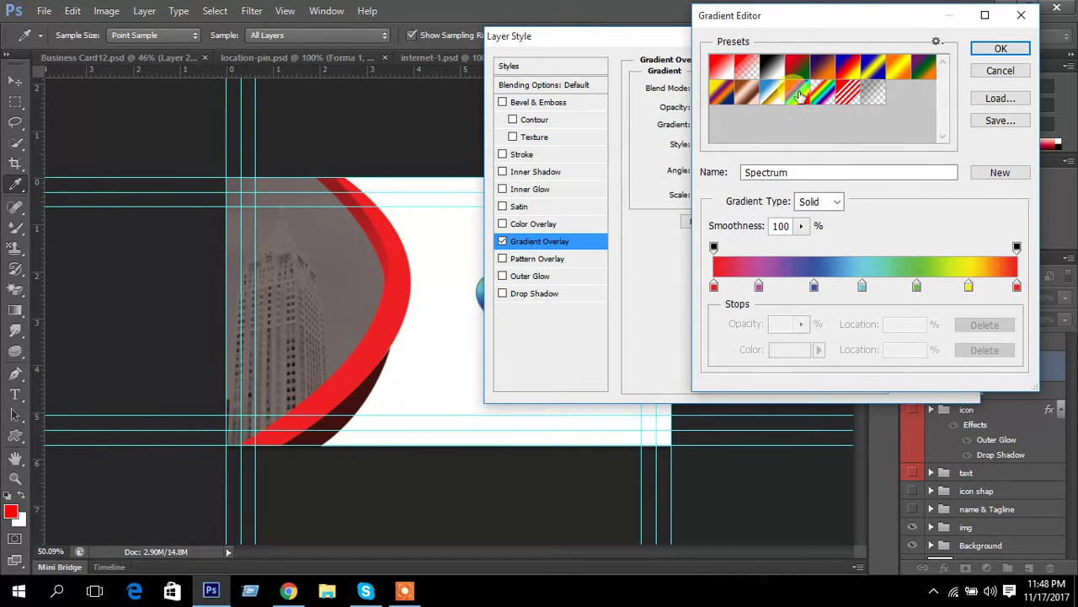
left_click(992, 50)
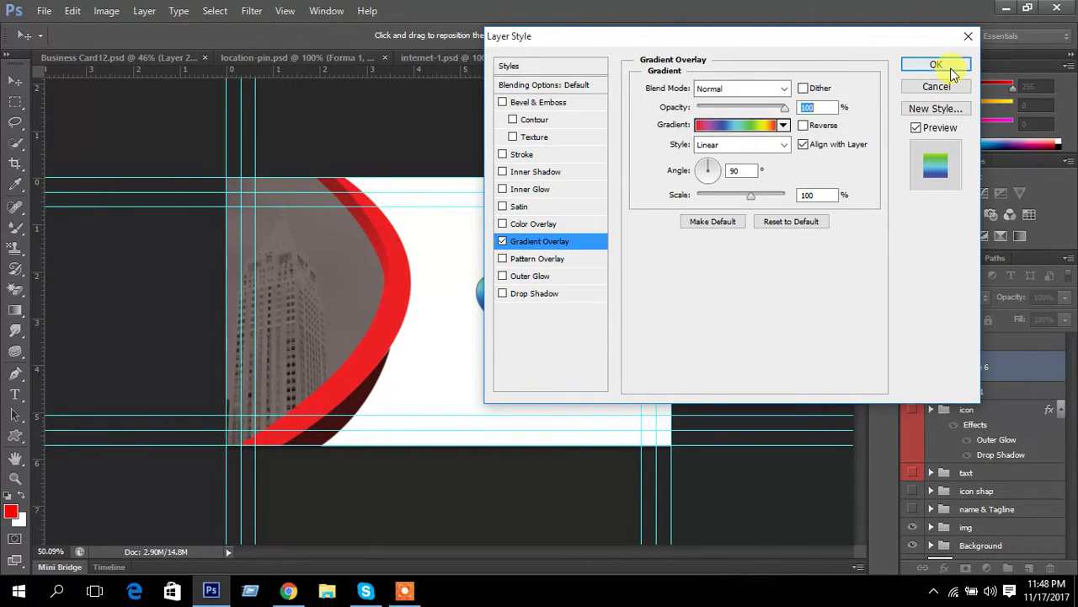
left_click(936, 65)
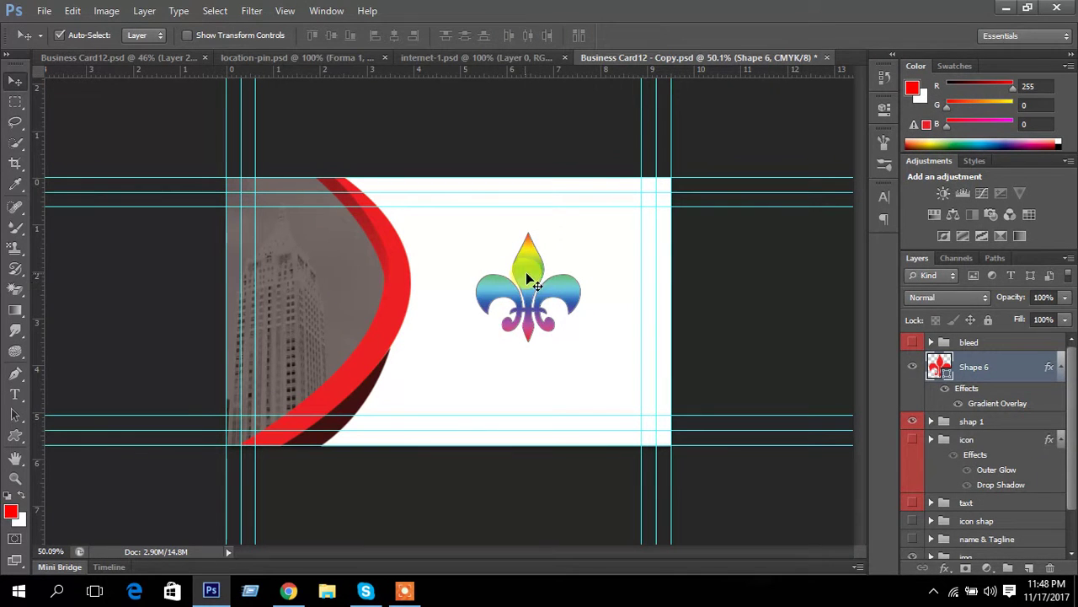
- Add the text "Logo & Tagline" to the card and place it centred just below the fleur-de-lis
left_click(17, 393)
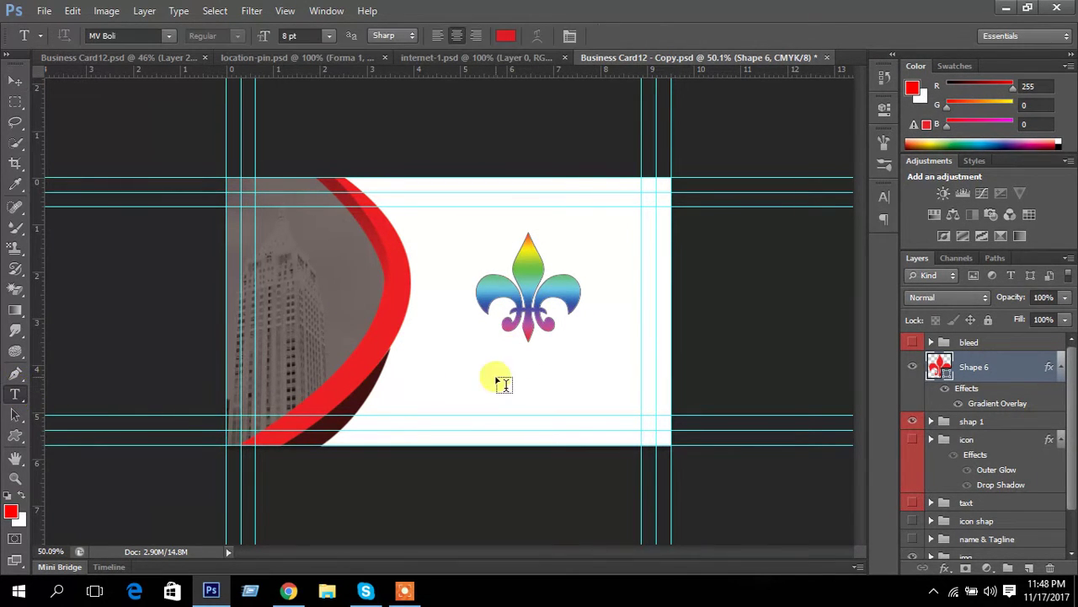
left_click(437, 354)
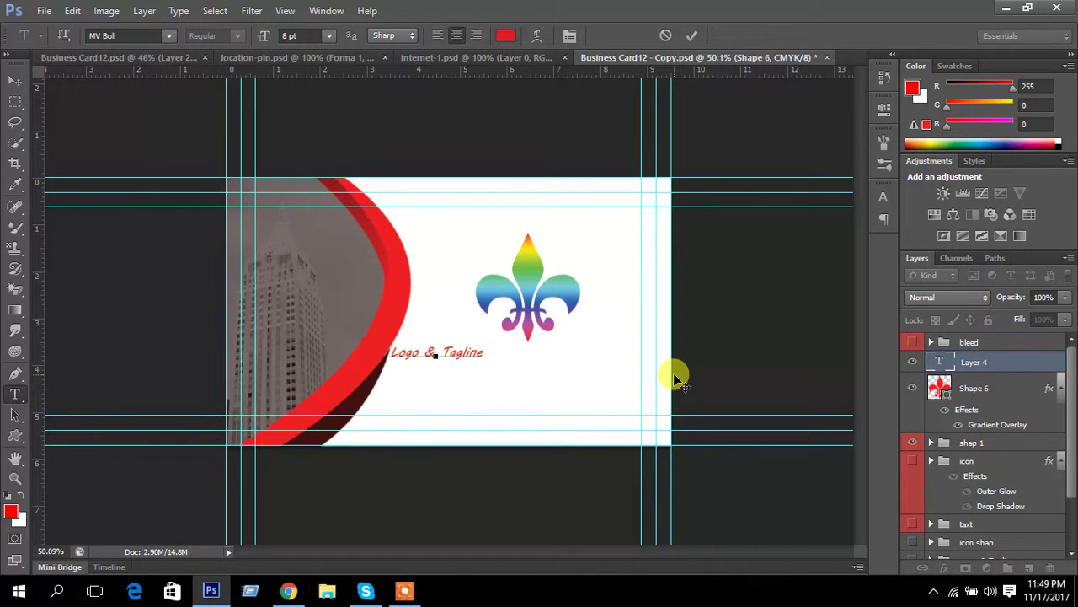
left_click(691, 35)
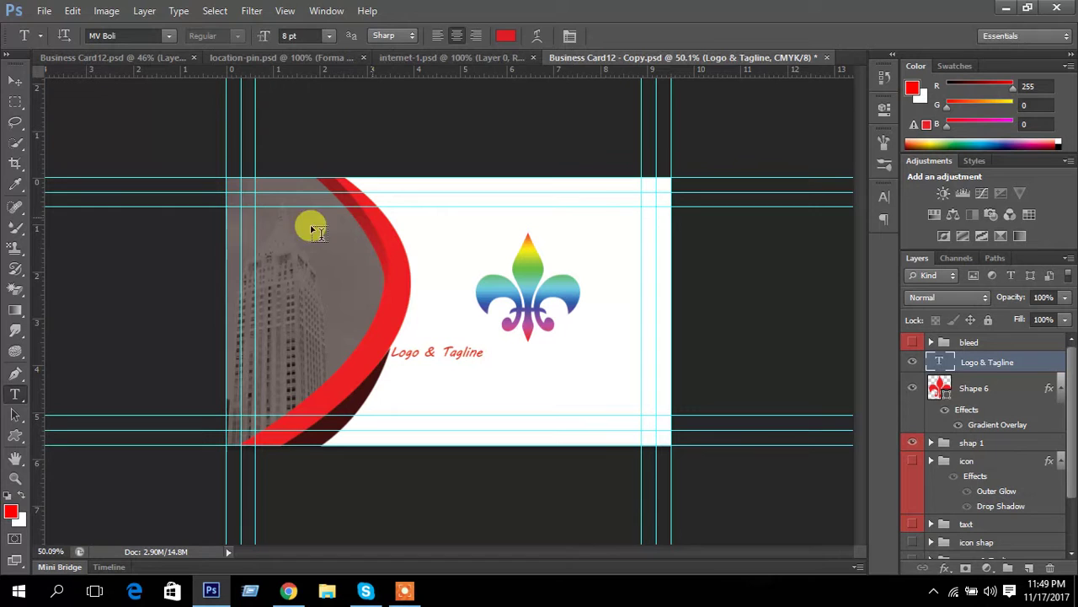
left_click(15, 80)
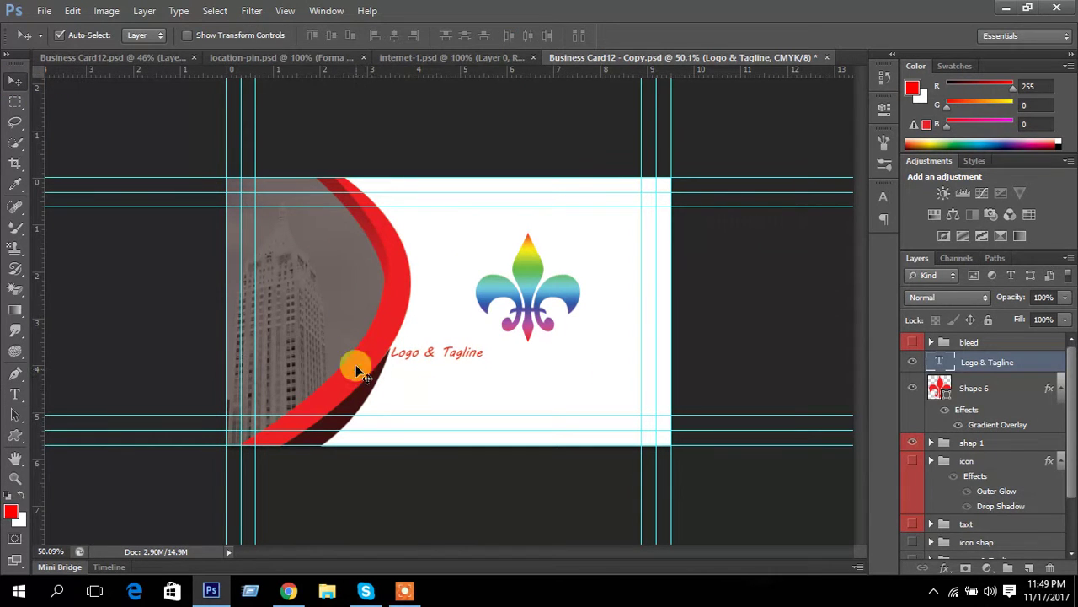
left_click_drag(477, 355, 509, 362)
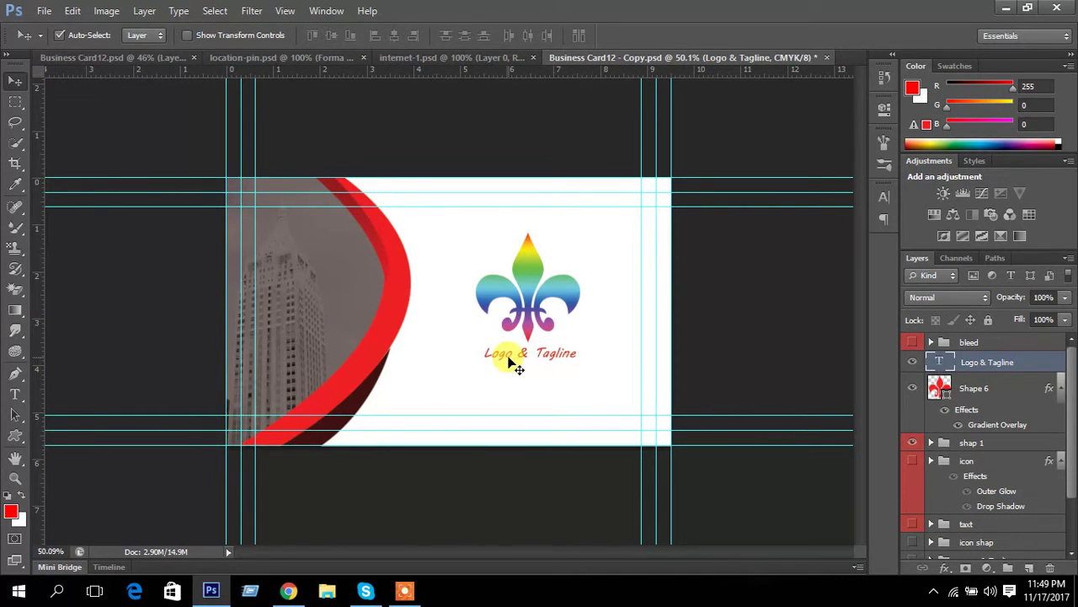
- Try Blackoak Std on the "Logo & Tagline" text, and settle on the Cooper Std font
left_click(884, 197)
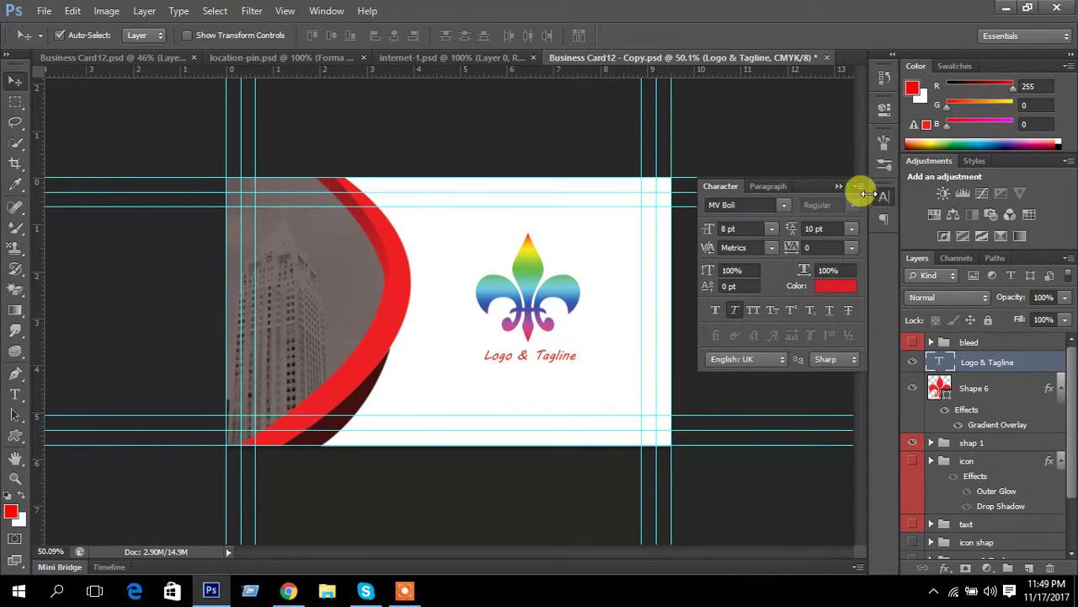
left_click(784, 205)
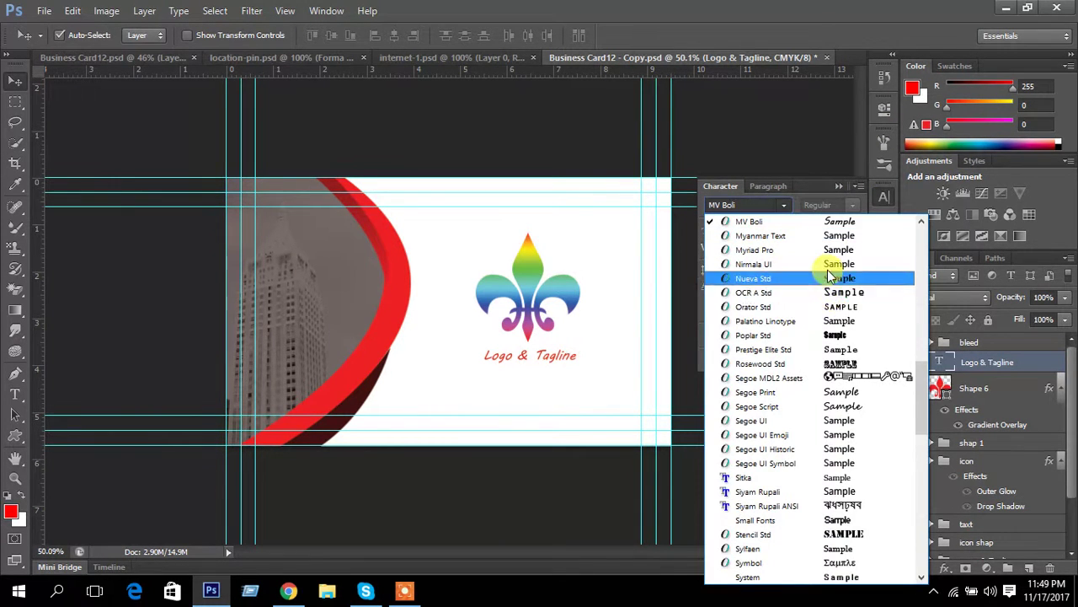
scroll(828, 263, "up", 8)
scroll(828, 263, "up", 5)
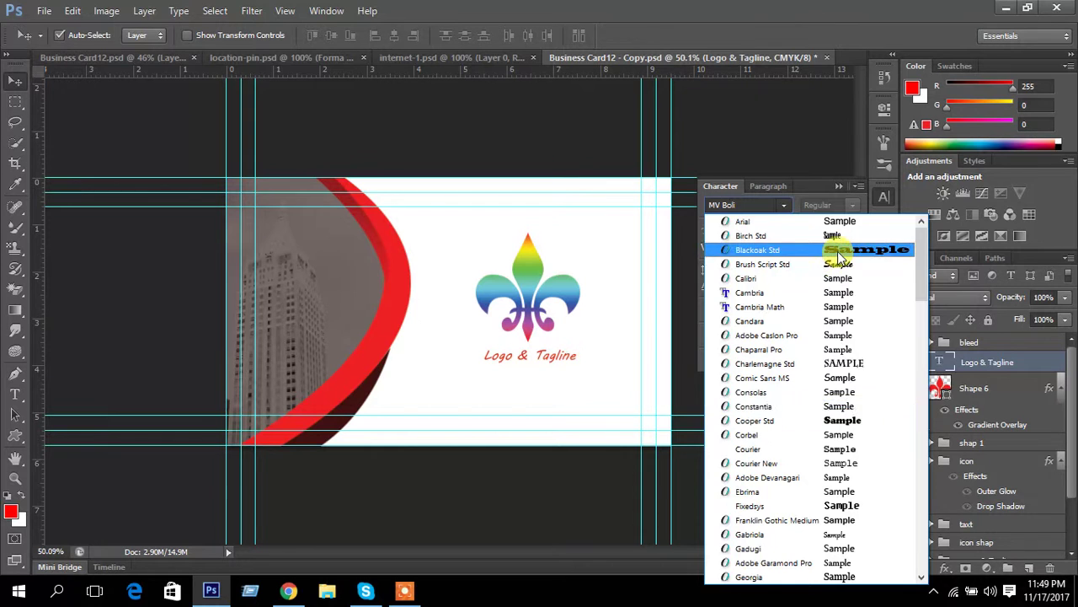
left_click(833, 249)
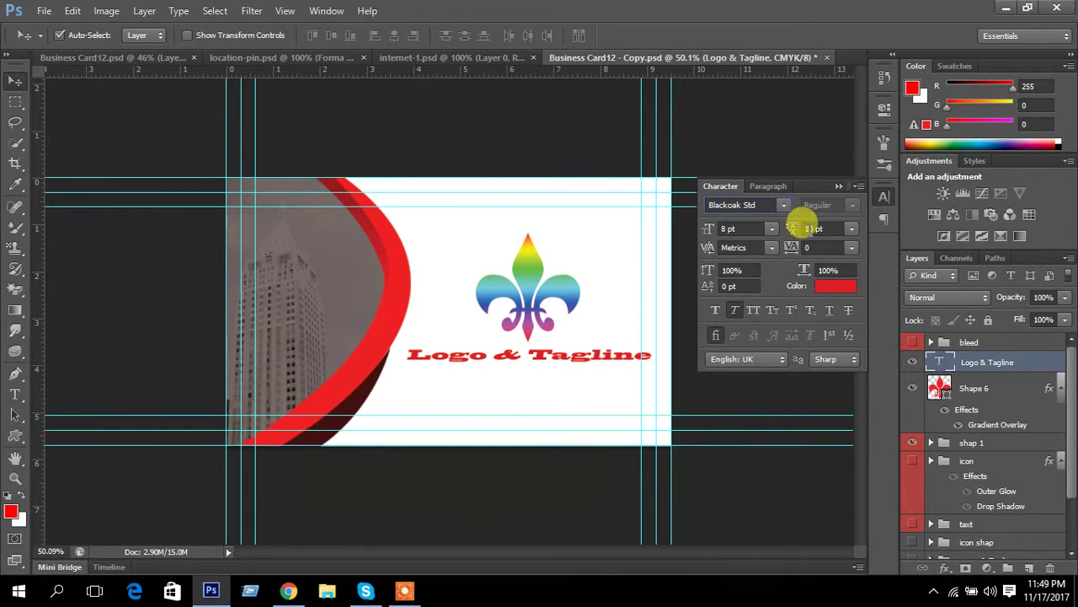
left_click(784, 205)
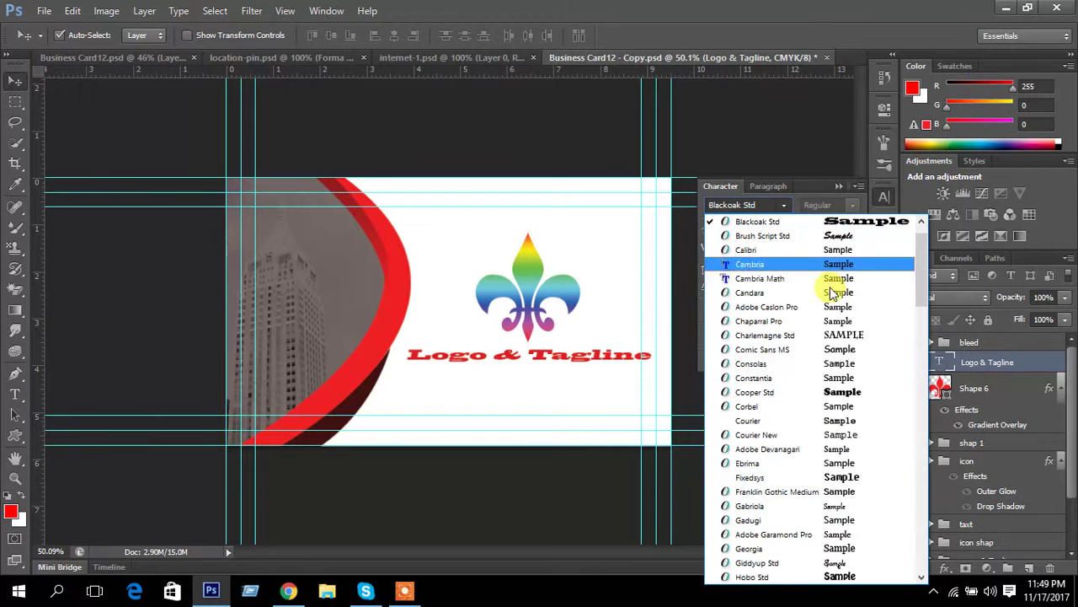
left_click(868, 394)
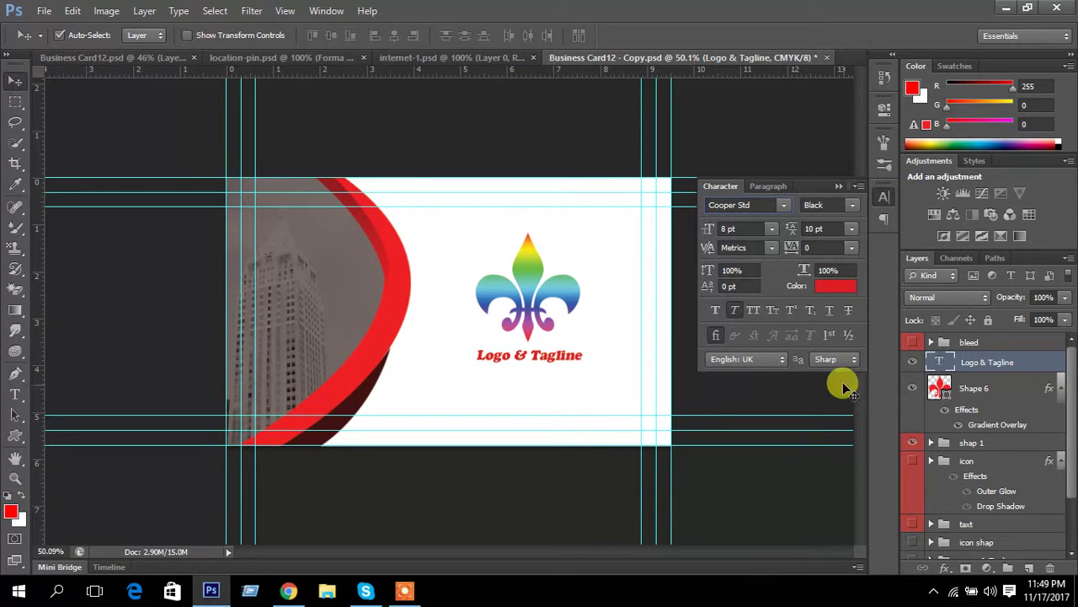
- Try sizes of 9 pt and 11 pt for the "Logo & Tagline" text, and set it to 12 pt
left_click(771, 229)
left_click(767, 305)
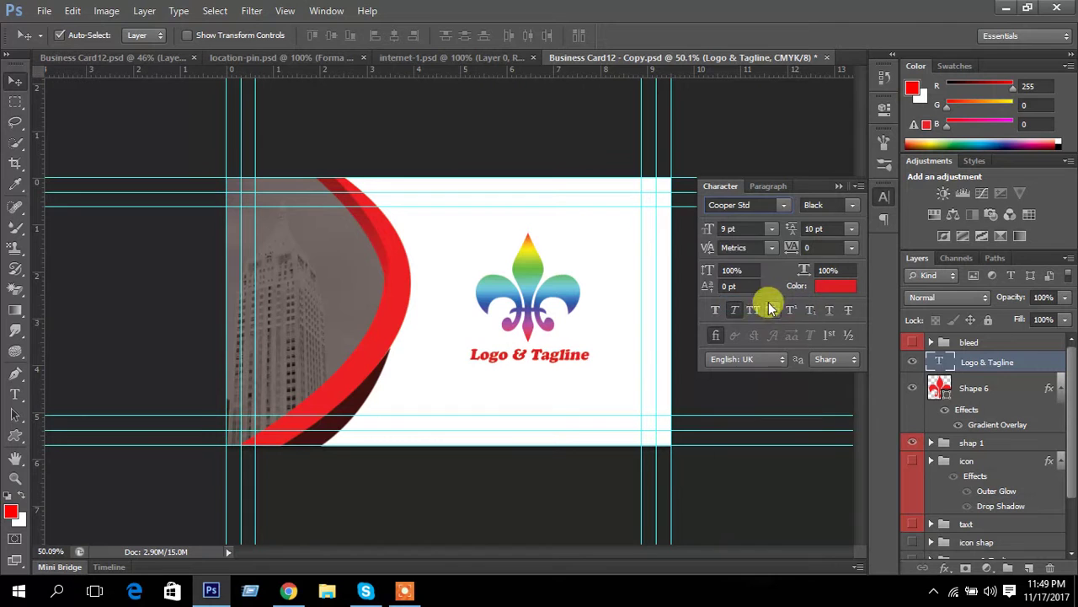
left_click(772, 229)
left_click(784, 338)
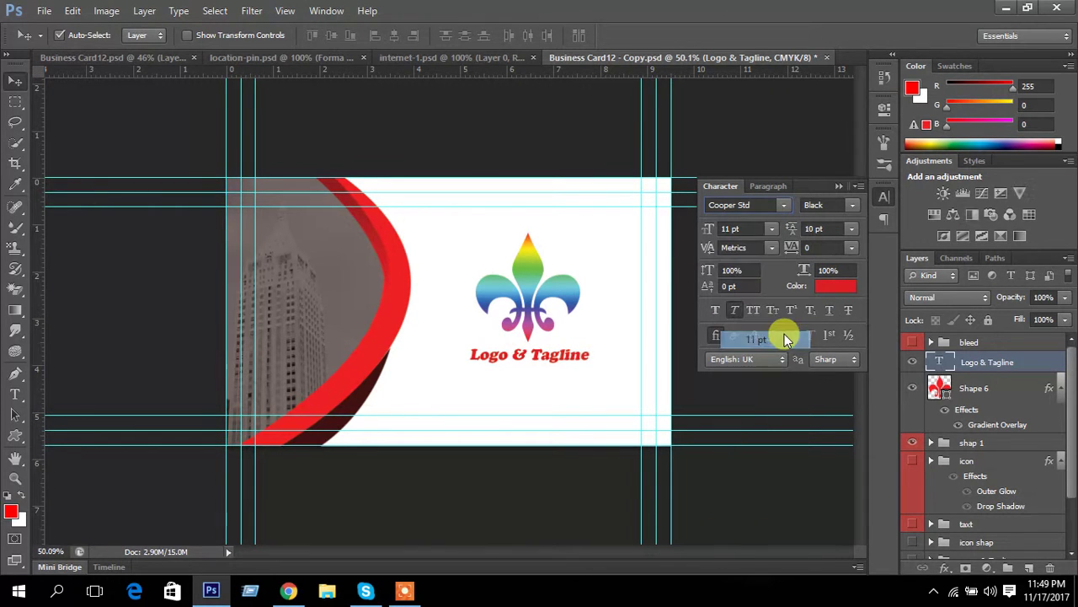
left_click(772, 229)
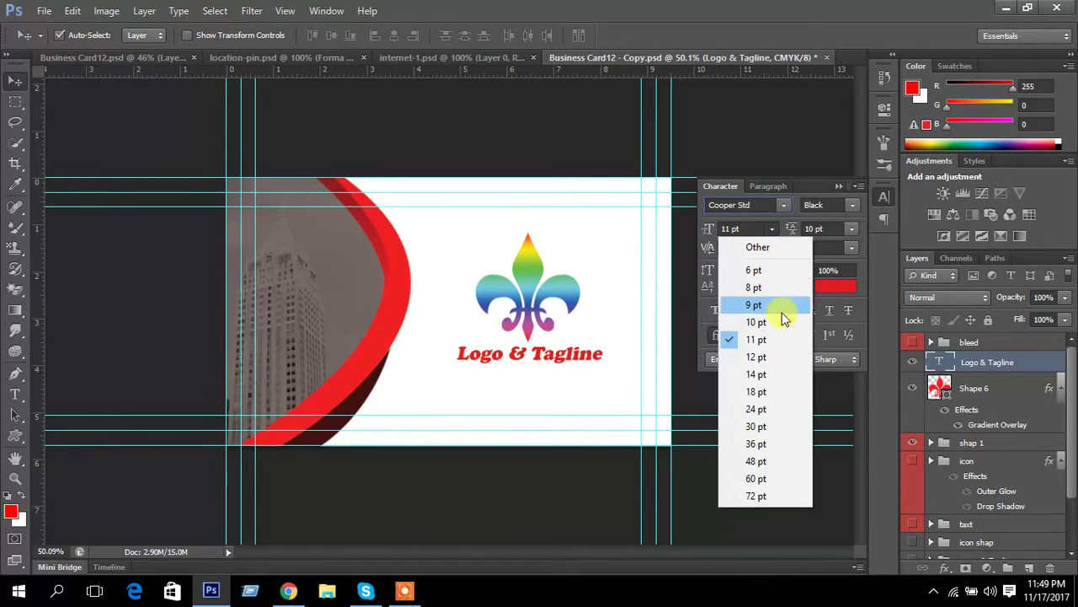
left_click(779, 350)
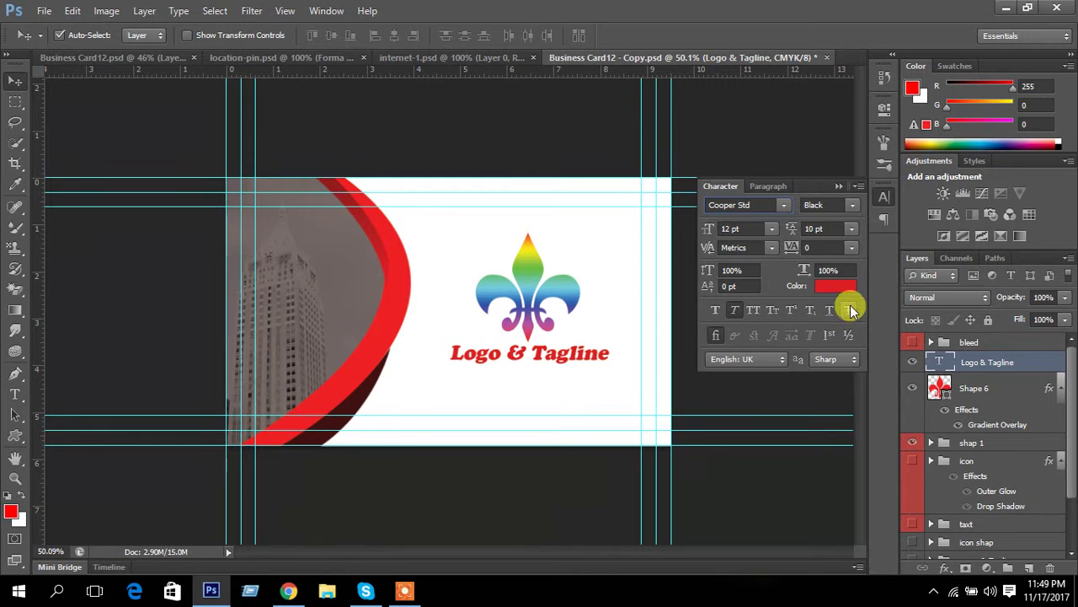
left_click(836, 184)
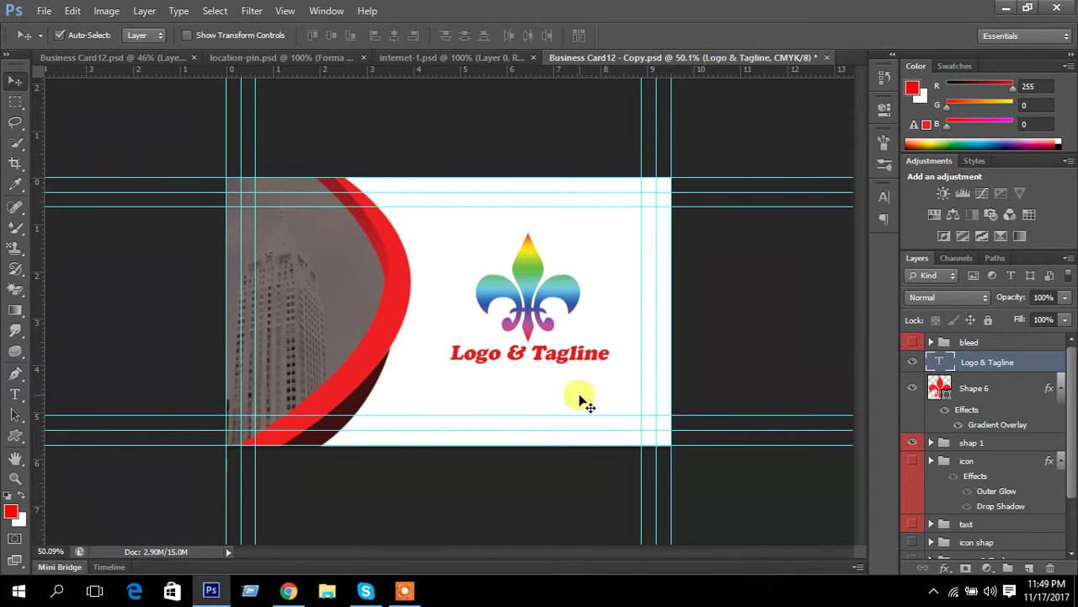
- Nudge the "Logo & Tagline" text slightly down and to the right beneath the fleur-de-lis
key("Down")
key("Down")
key("Down")
key("Down")
key("Down")
key("Down")
key("Down")
key("Down")
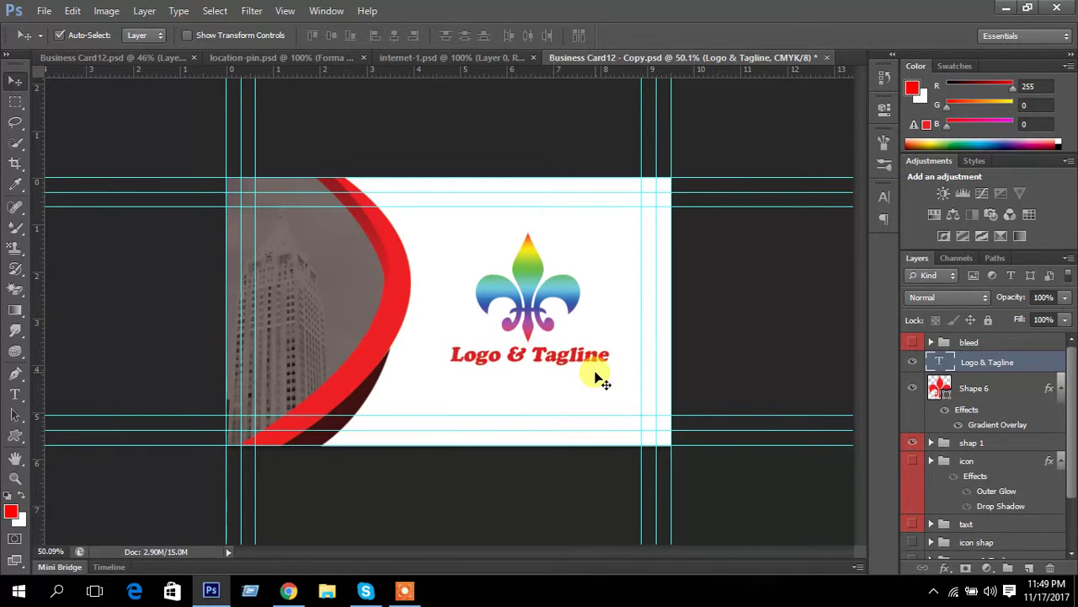
key("Right")
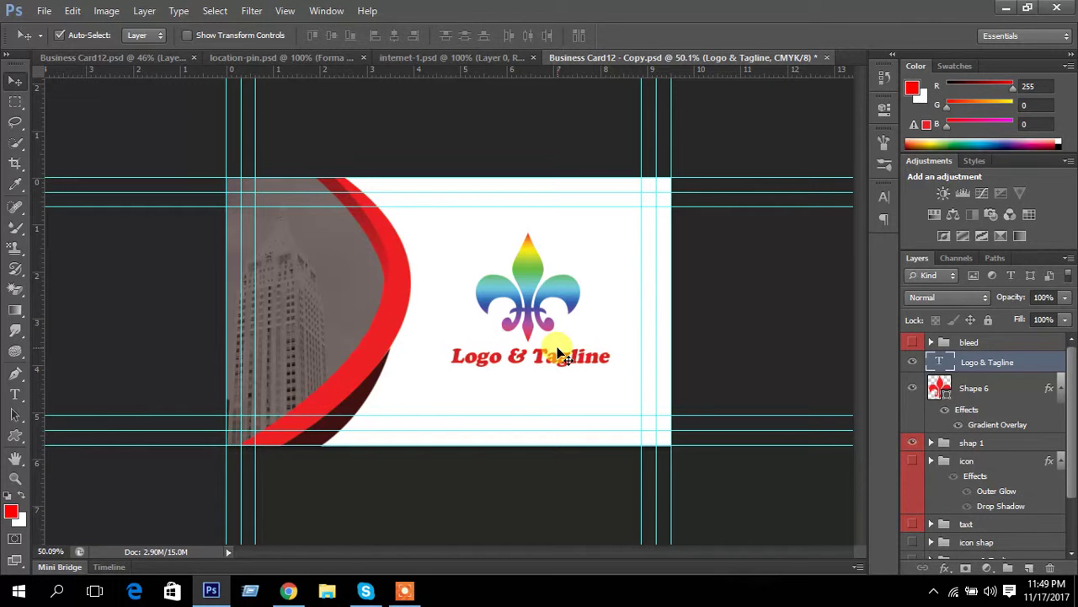
key("Right")
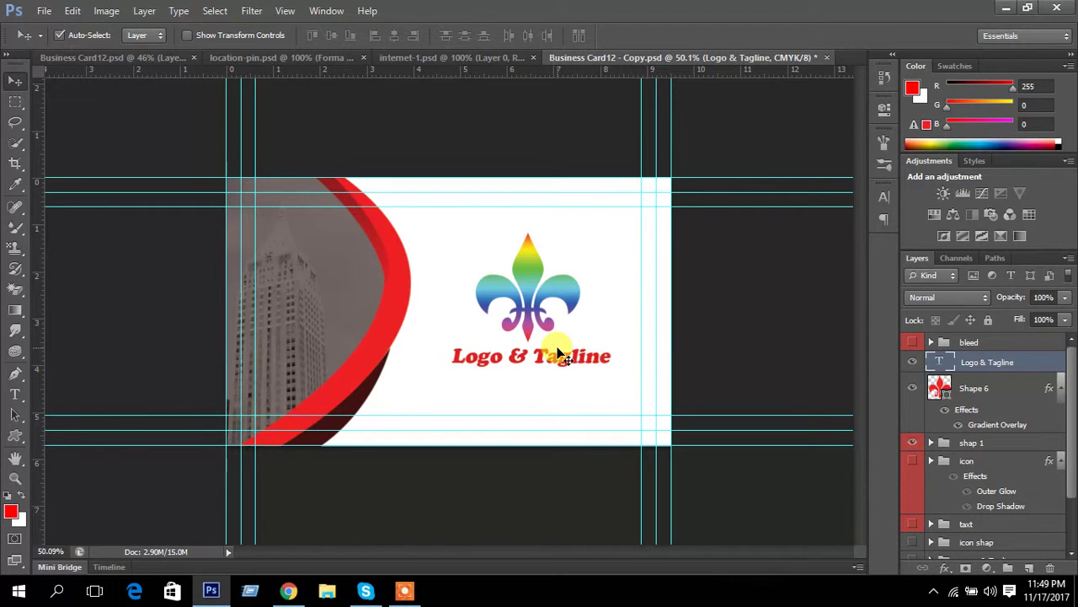
- Hide the guides to review the whole card design without them, and show them again
scroll(543, 333, "down", 4)
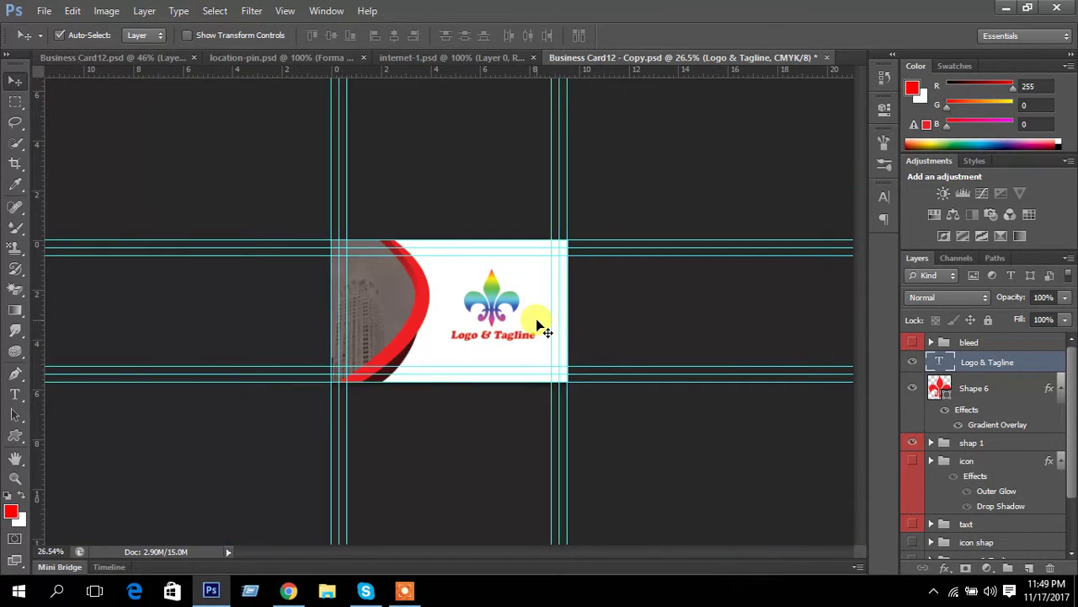
key("ctrl+h")
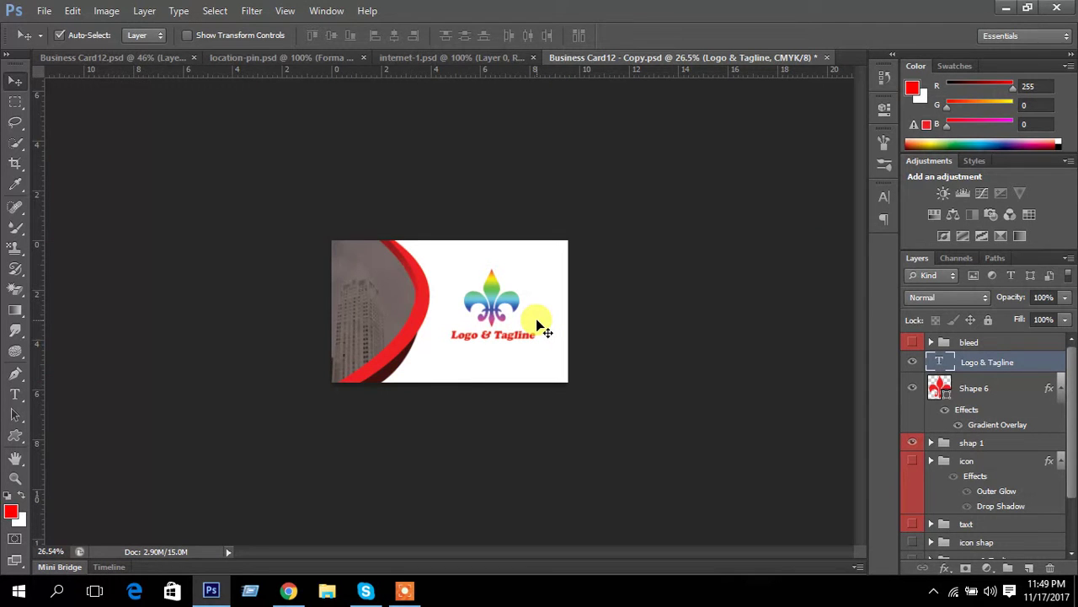
scroll(544, 333, "up", 2)
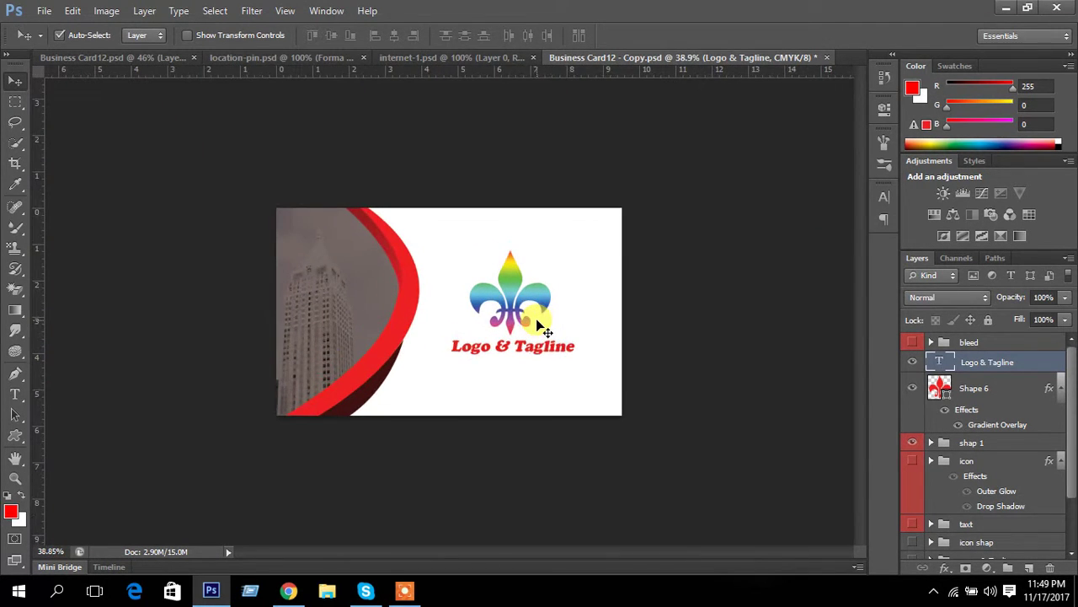
scroll(543, 329, "down", 1)
scroll(546, 325, "down", 2)
scroll(546, 324, "up", 2)
scroll(546, 326, "up", 1)
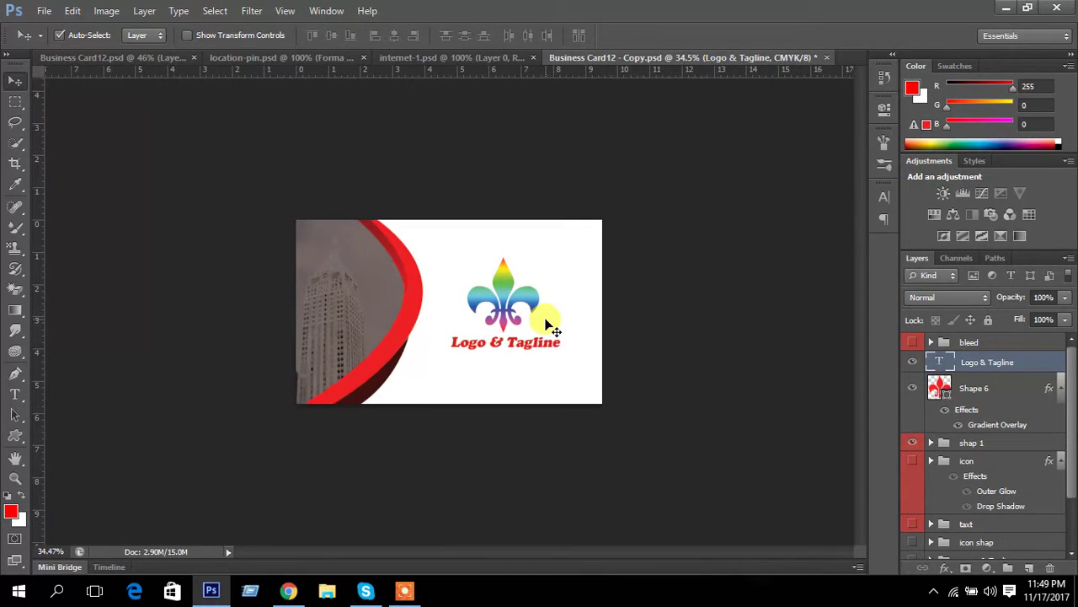
key("ctrl+semicolon")
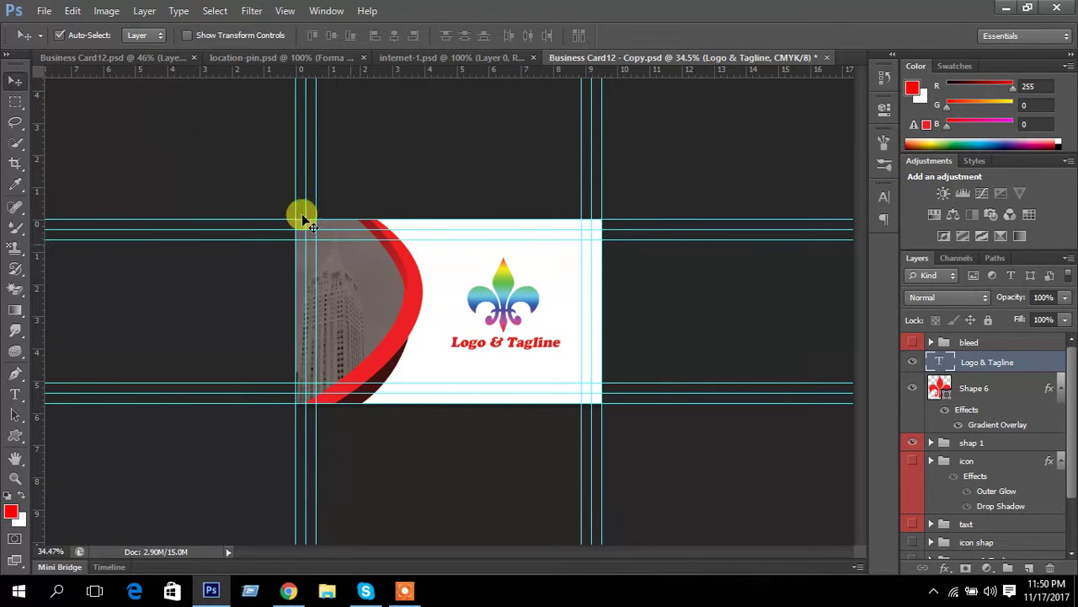
- Save the card to the Desktop in Photoshop format under the name "Business Card12 - Copy.psd11"
left_click(42, 12)
left_click(132, 202)
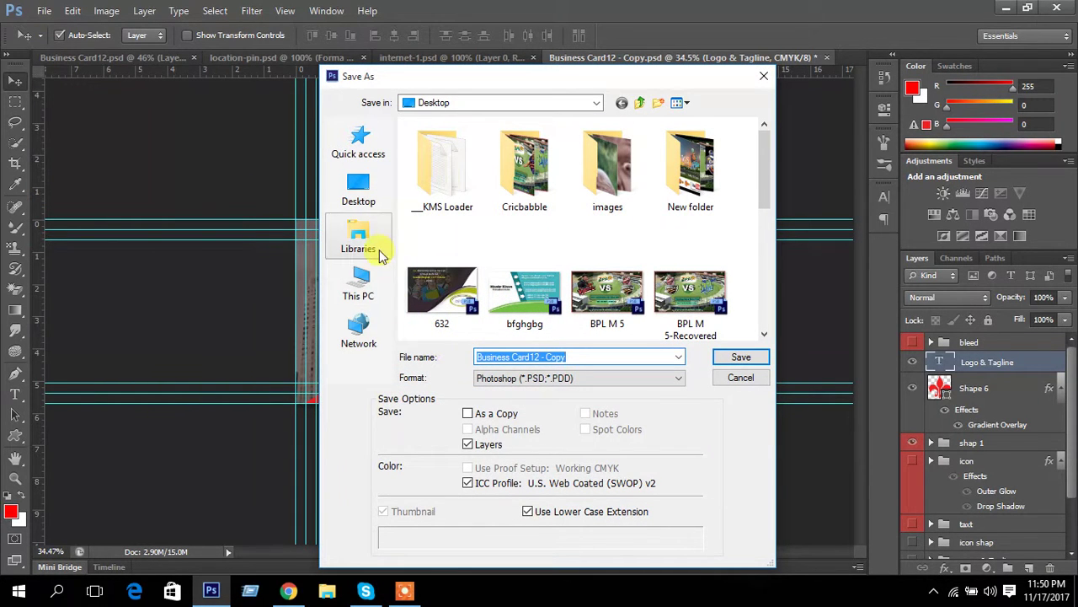
left_click(358, 190)
left_click(591, 357)
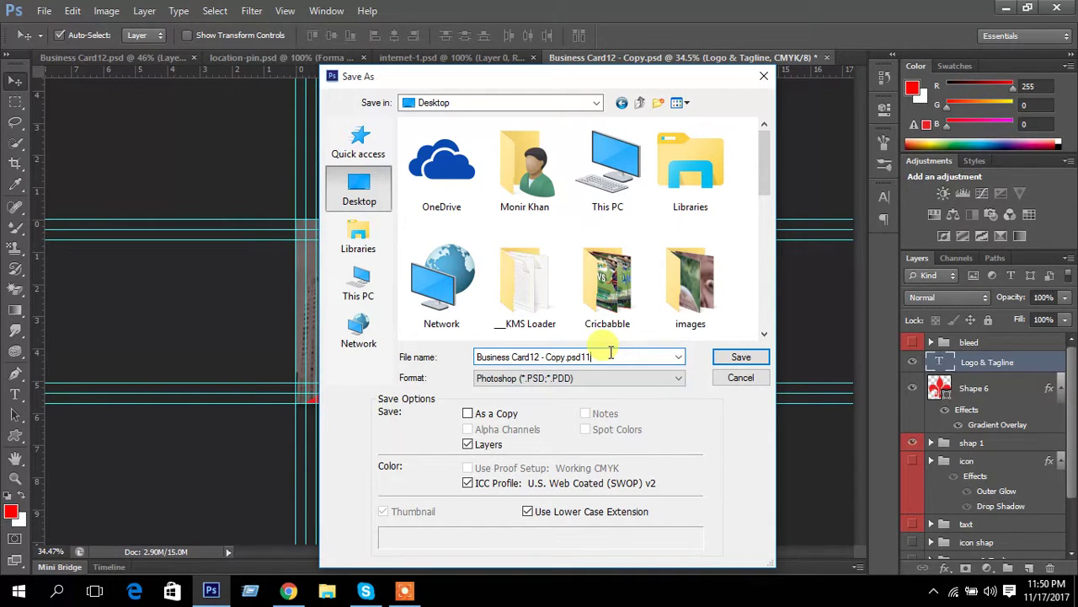
left_click(731, 357)
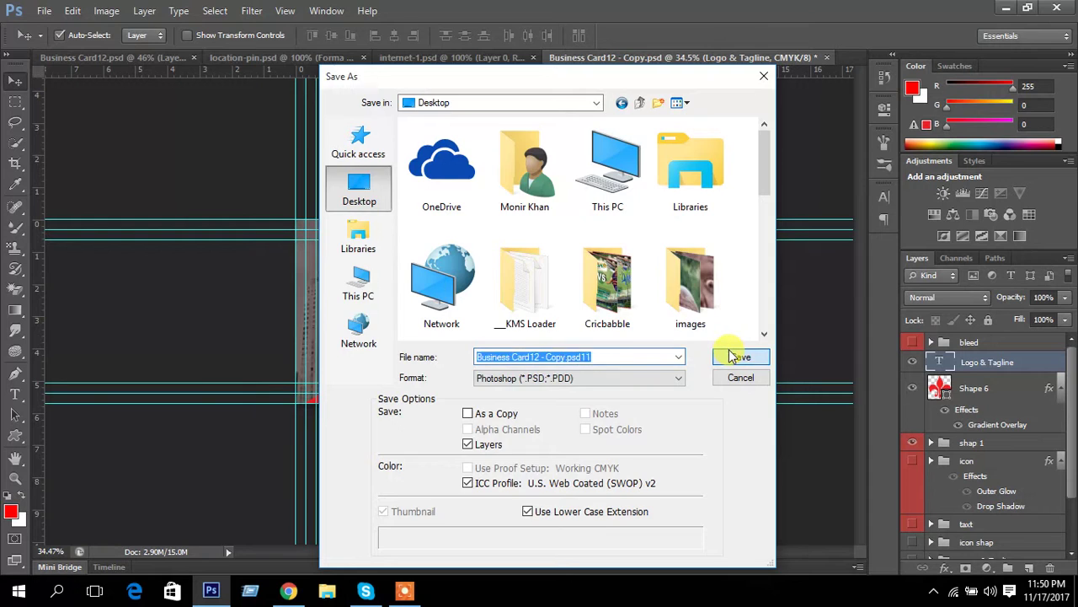
left_click(721, 179)
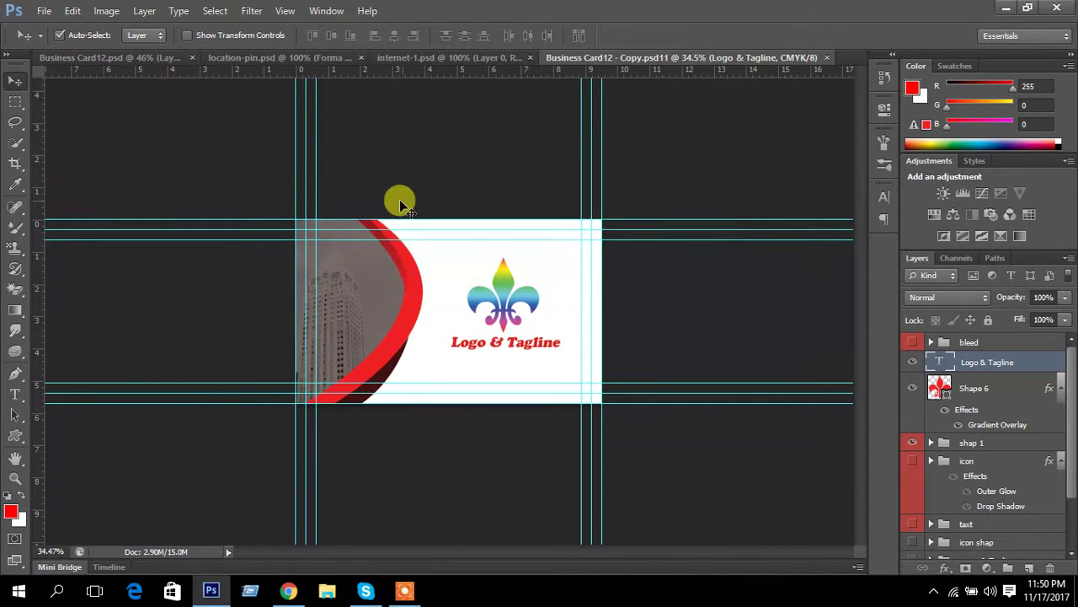
- Save a JPEG copy of the card to the Desktop as "Business Card12 - Copy.jpg" with maximum quality 12 and Baseline ("Standard") format
key("ctrl+n")
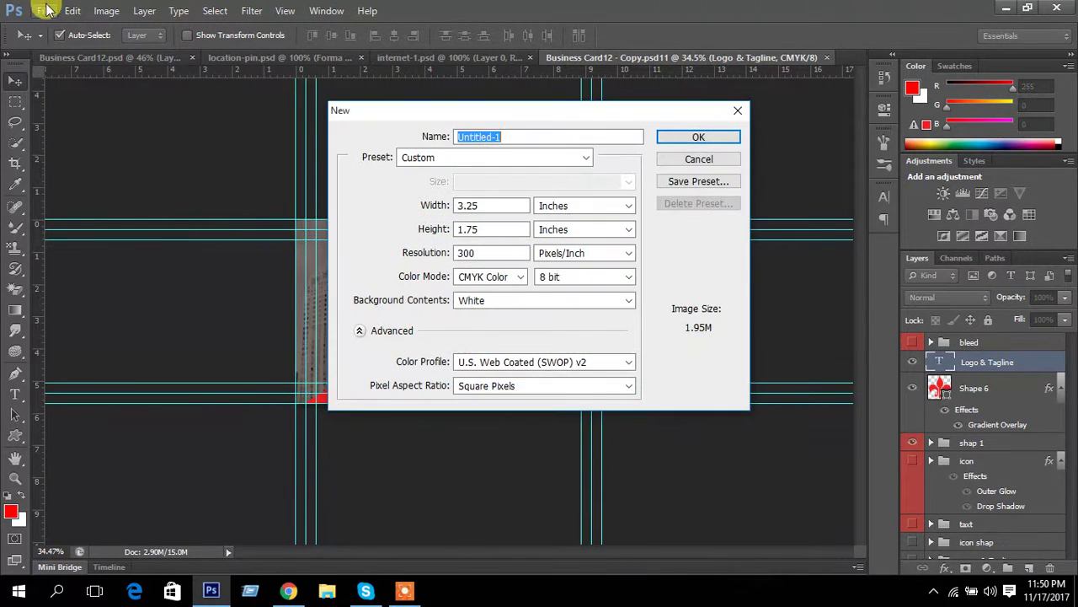
key("Escape")
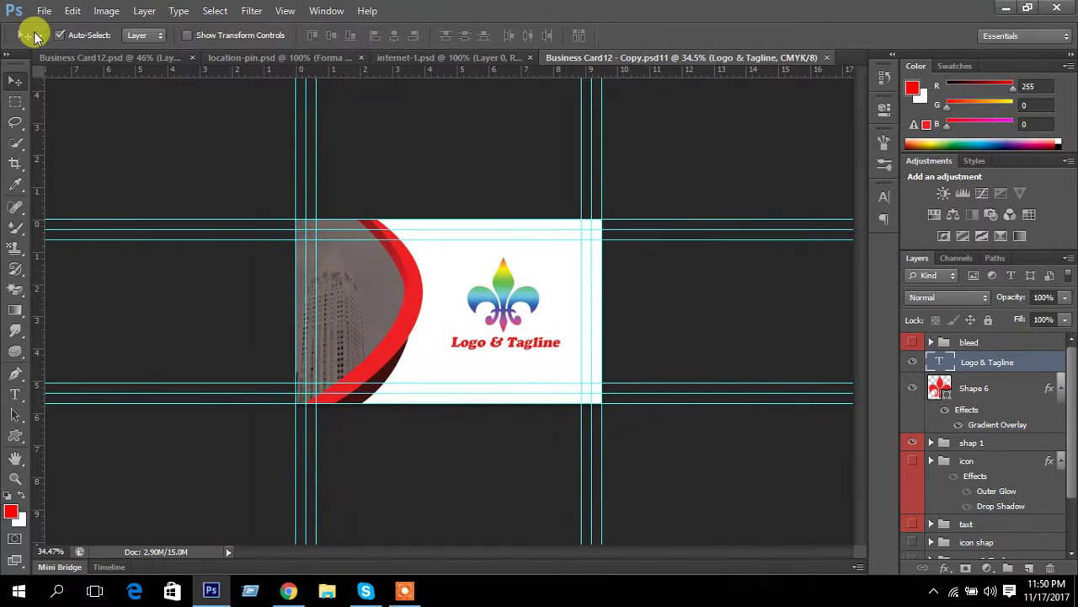
left_click(44, 10)
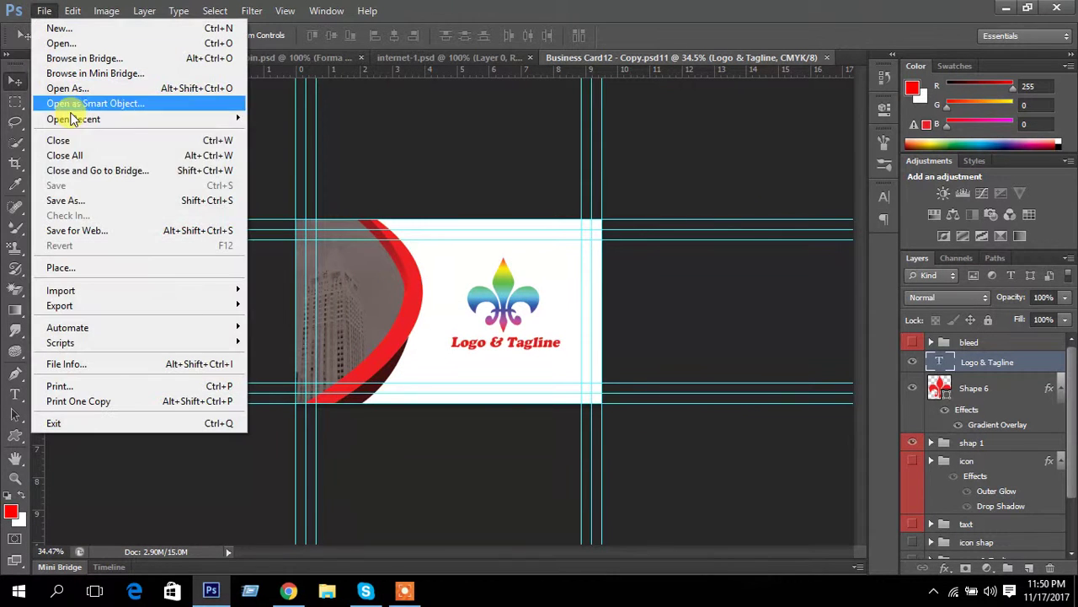
left_click(87, 201)
left_click(537, 378)
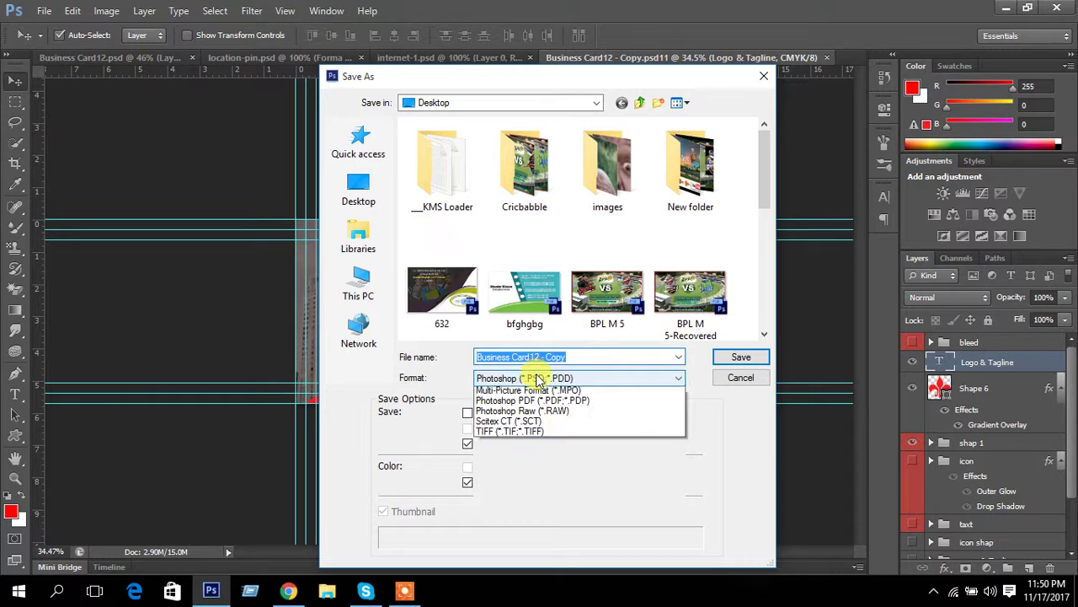
left_click(533, 429)
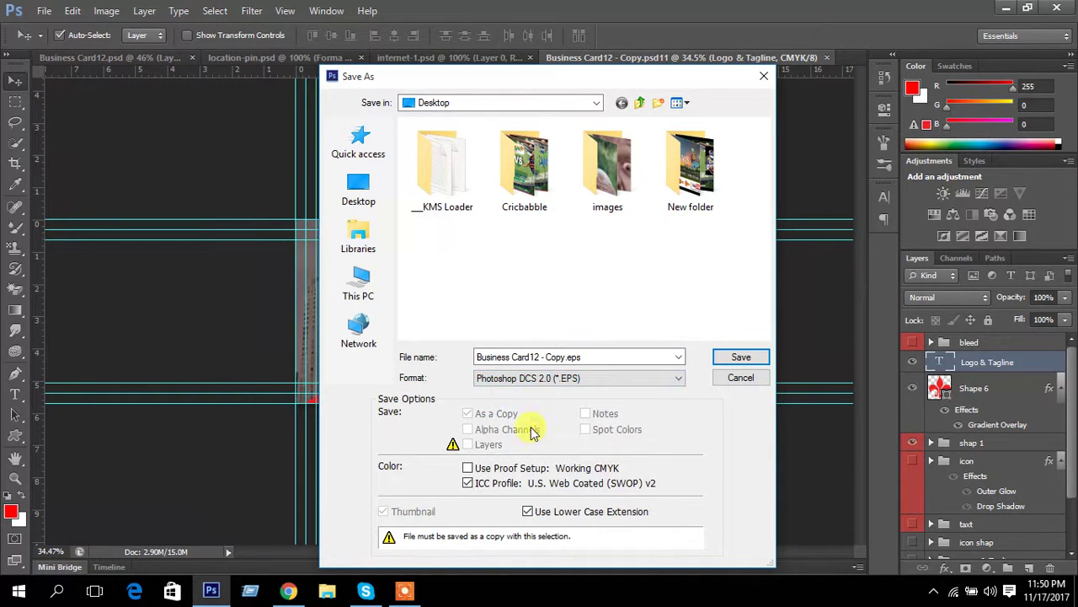
left_click(579, 379)
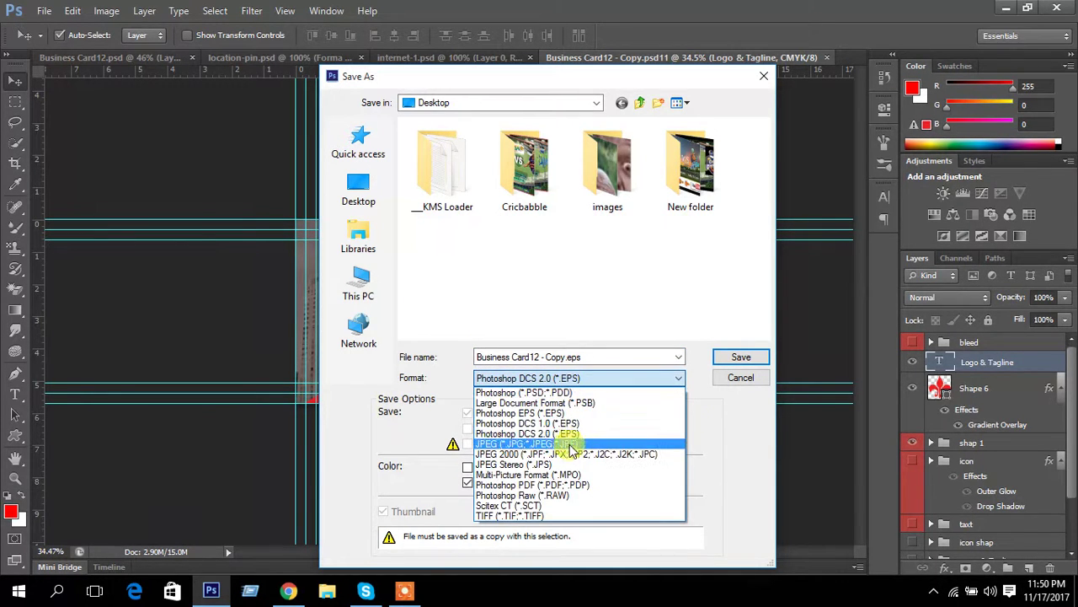
left_click(558, 443)
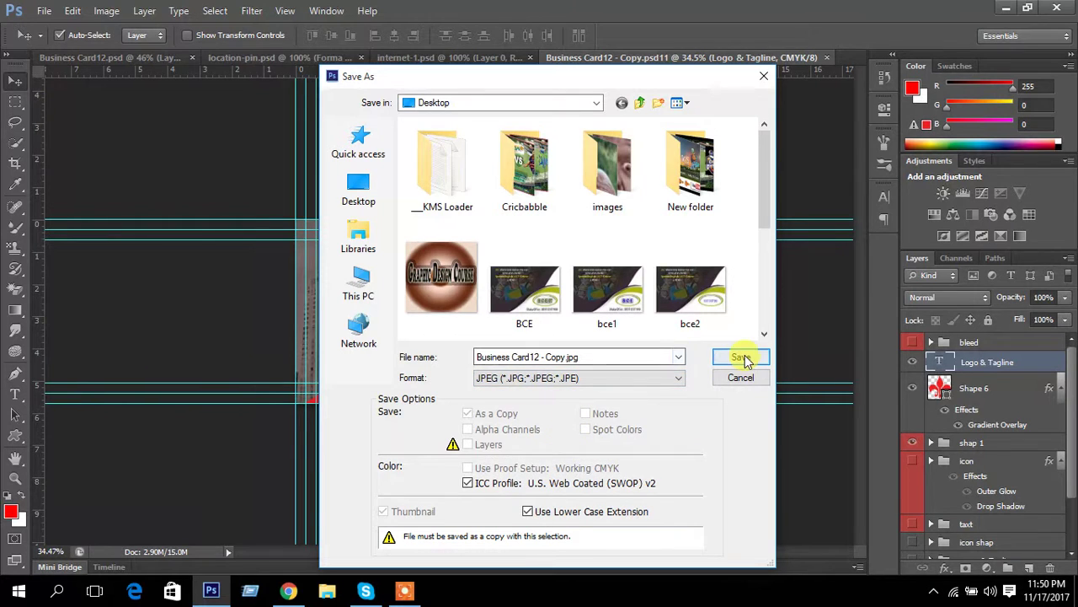
left_click(359, 190)
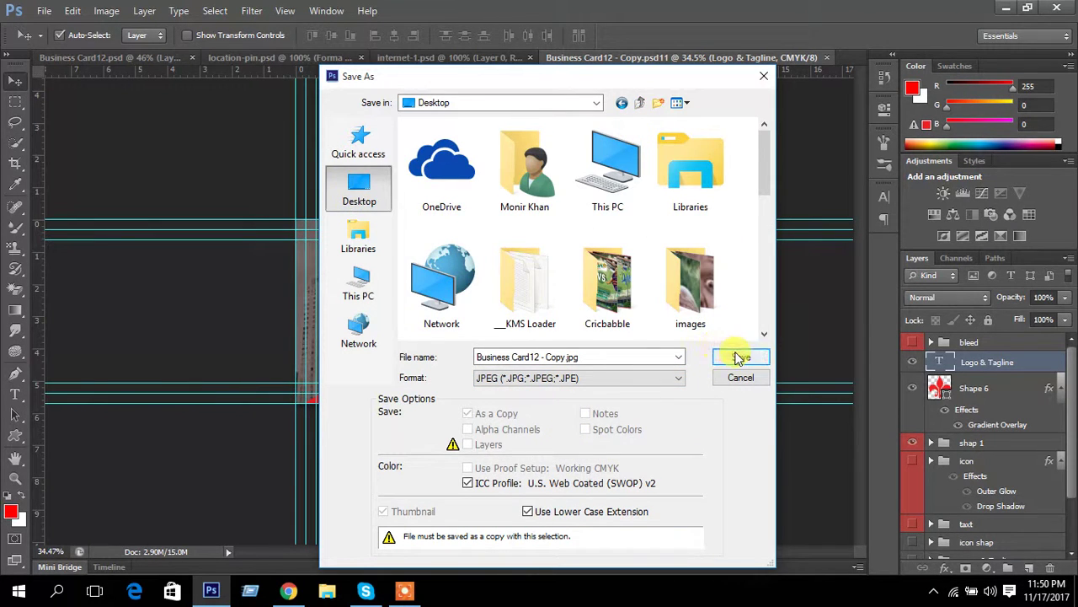
left_click(738, 359)
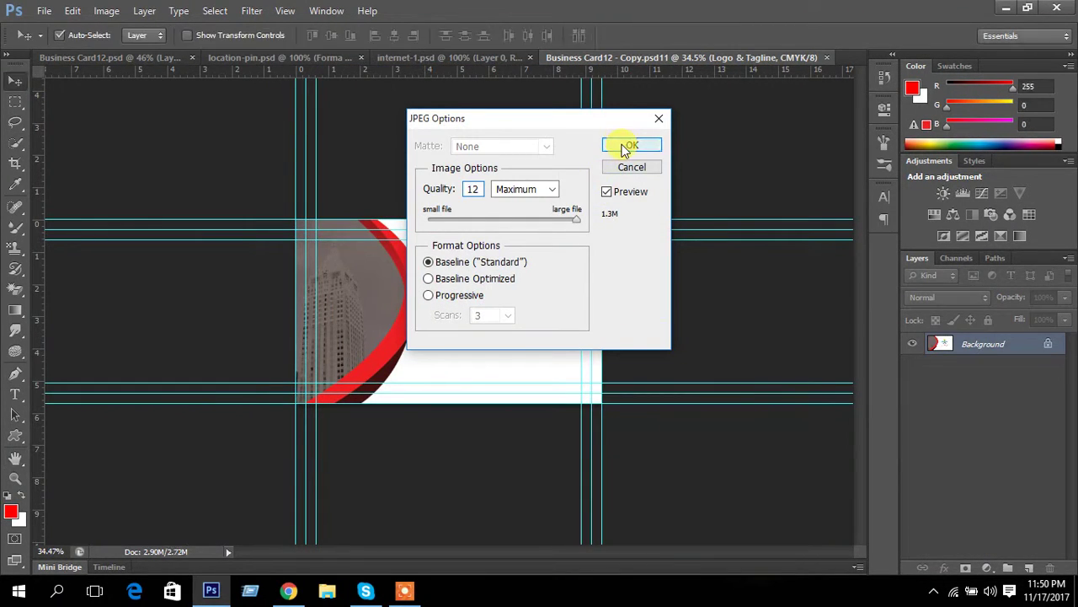
left_click(625, 148)
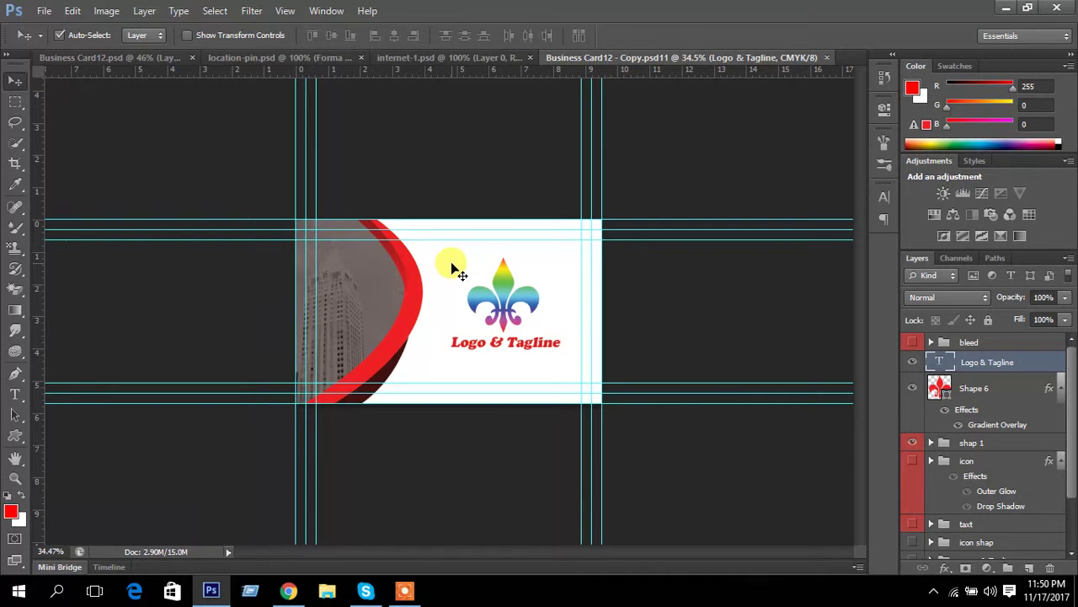
- Close the logo-side card, internet-1.psd and location-pin.psd documents, keeping only Business Card12.psd open
left_click(828, 59)
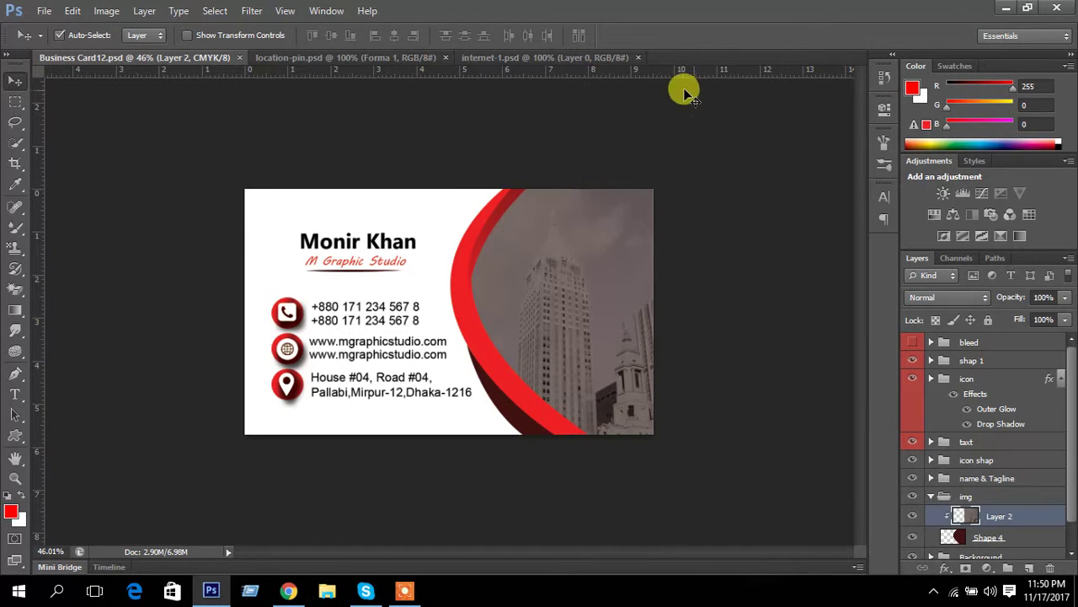
left_click(362, 55)
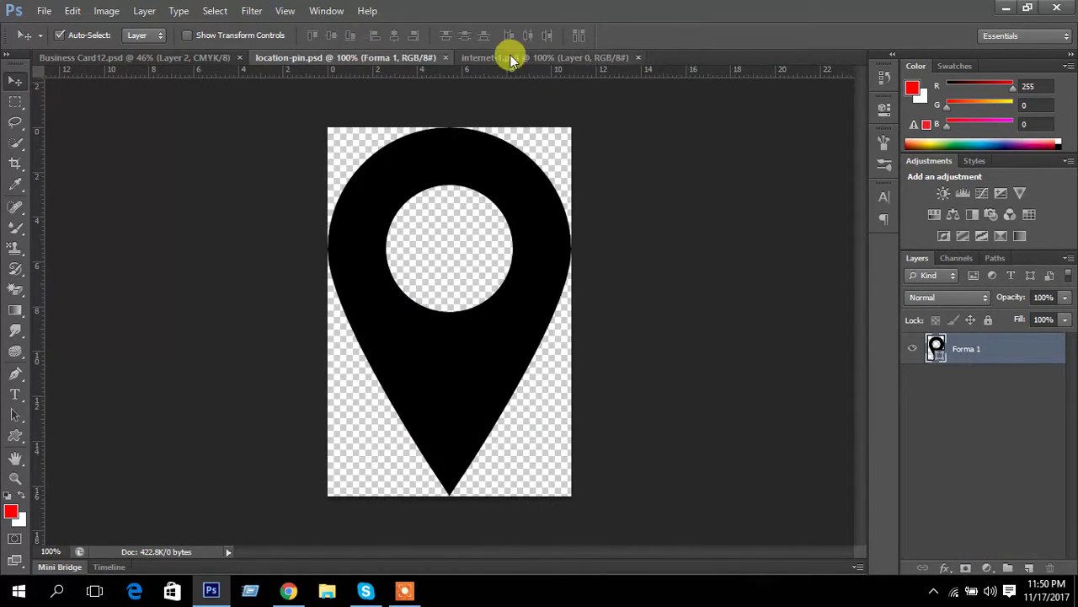
left_click(637, 57)
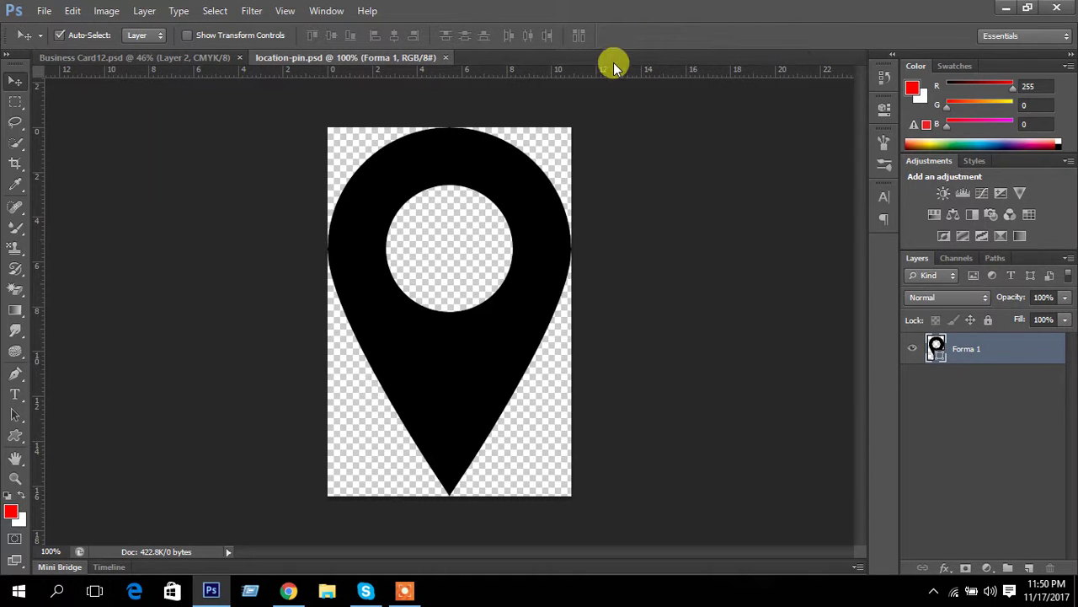
left_click(446, 57)
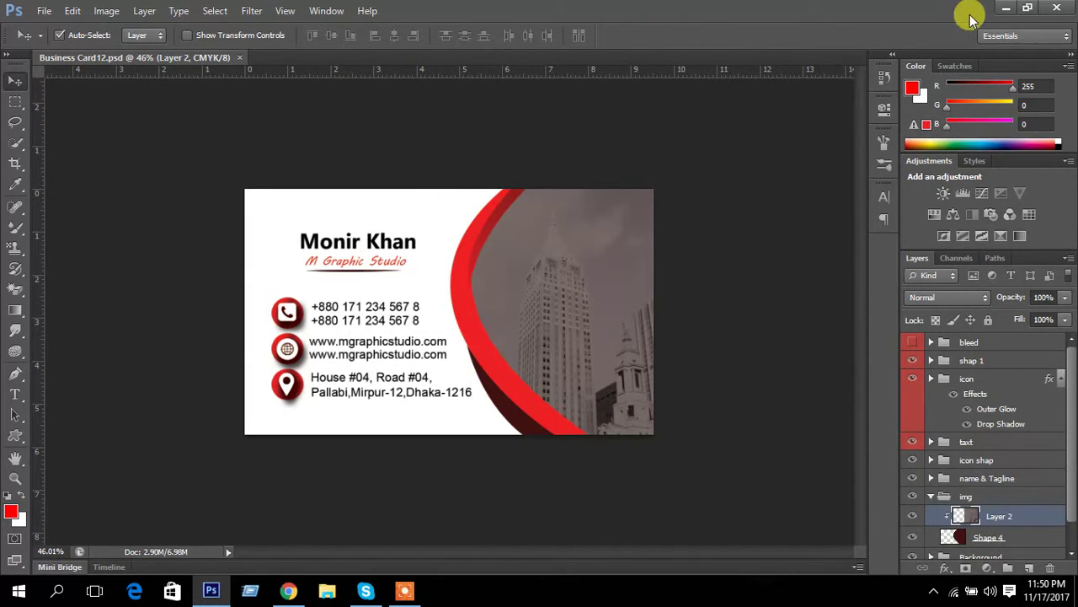
- Switch to the desktop, view the saved "Business Card12 - Copy.jpg" in Photos, and close it
left_click(1006, 8)
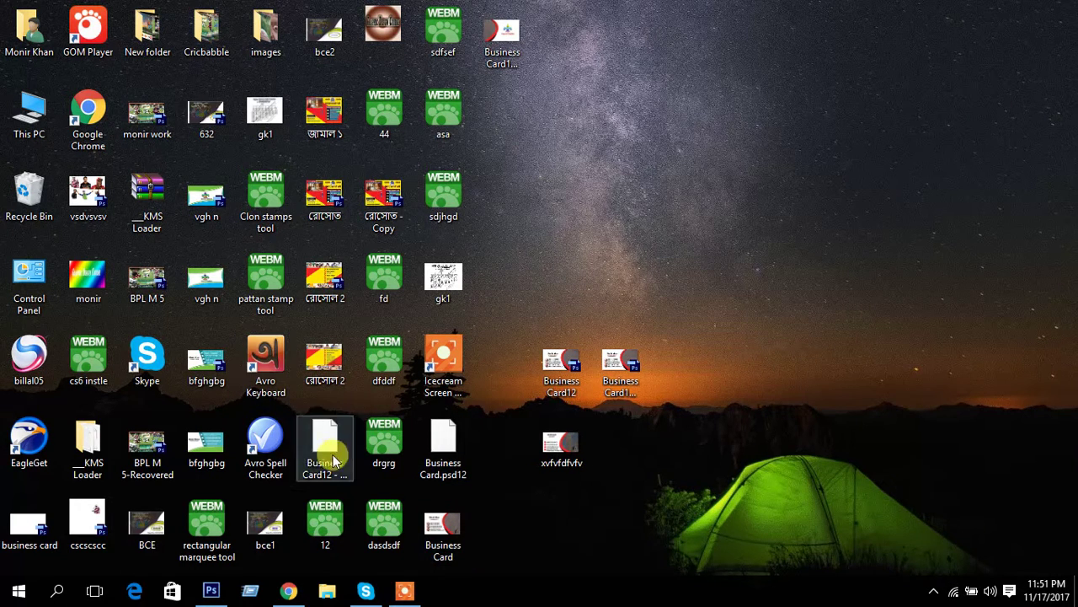
double_click(497, 40)
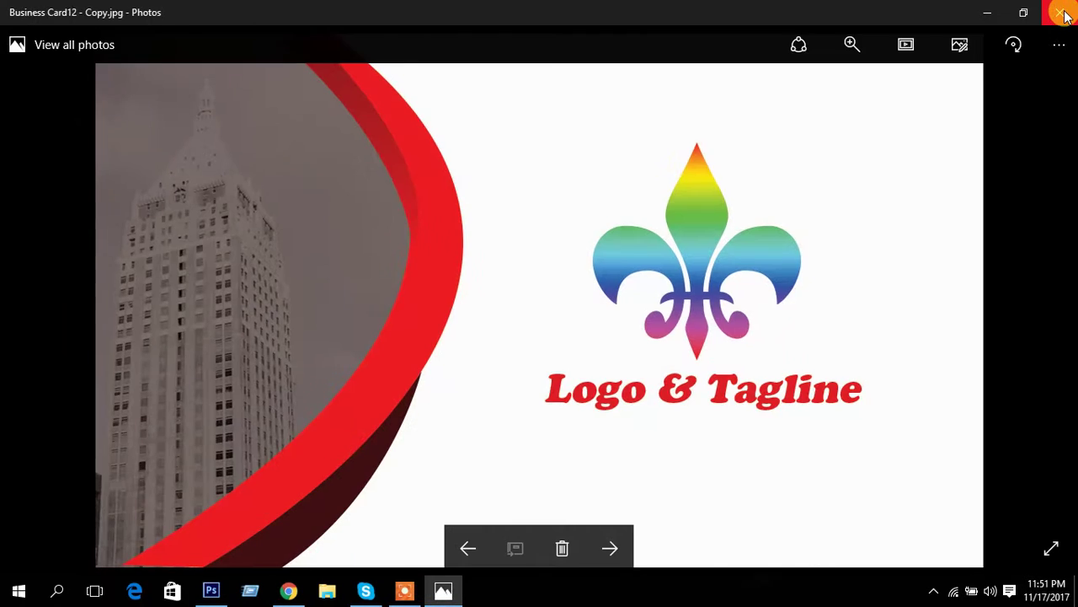
left_click(1060, 12)
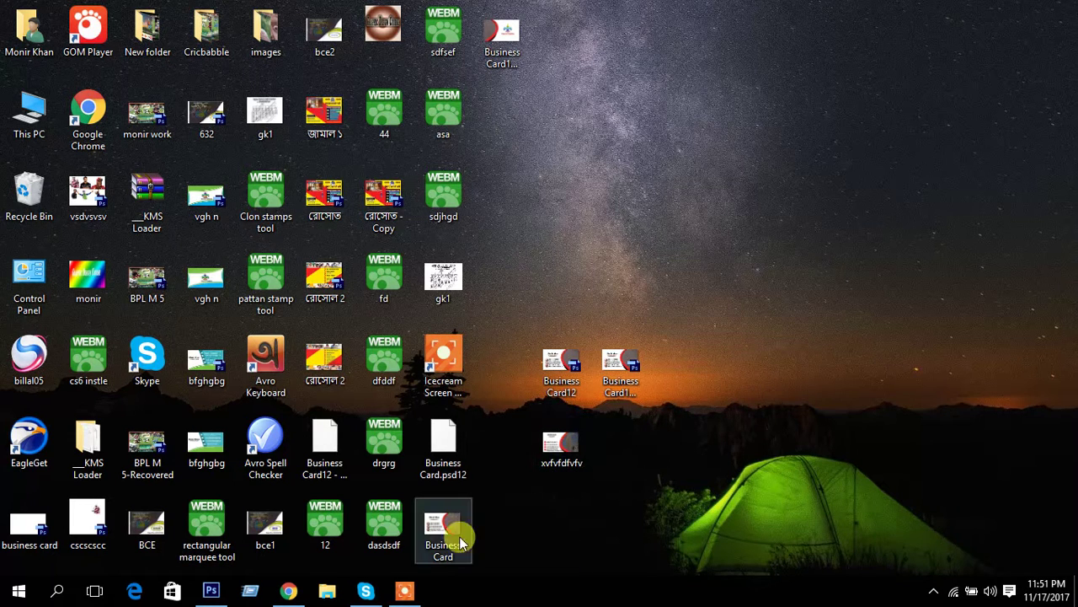
- Look through the business card files on the desktop and try to open "Business Card12 - Copy.psd11"
left_click(559, 361)
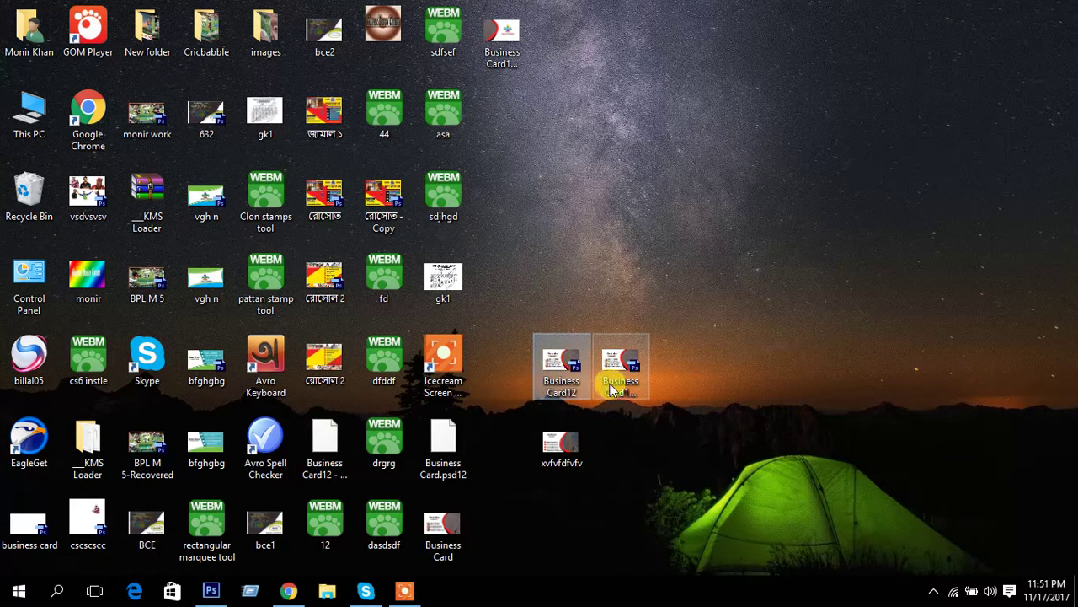
mouse_move(619, 392)
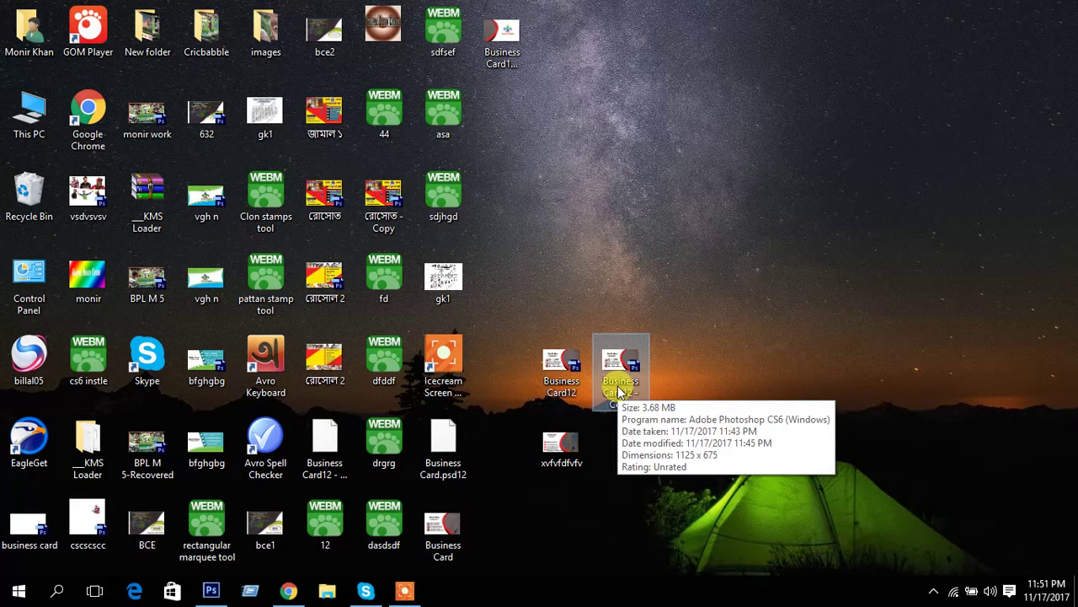
left_click(440, 530)
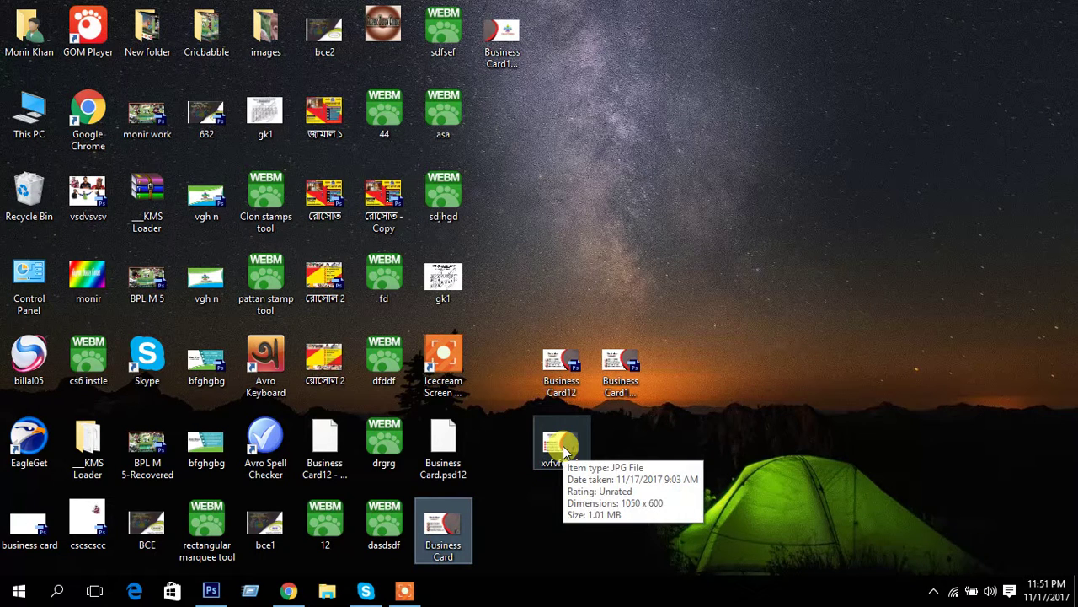
left_click(564, 451)
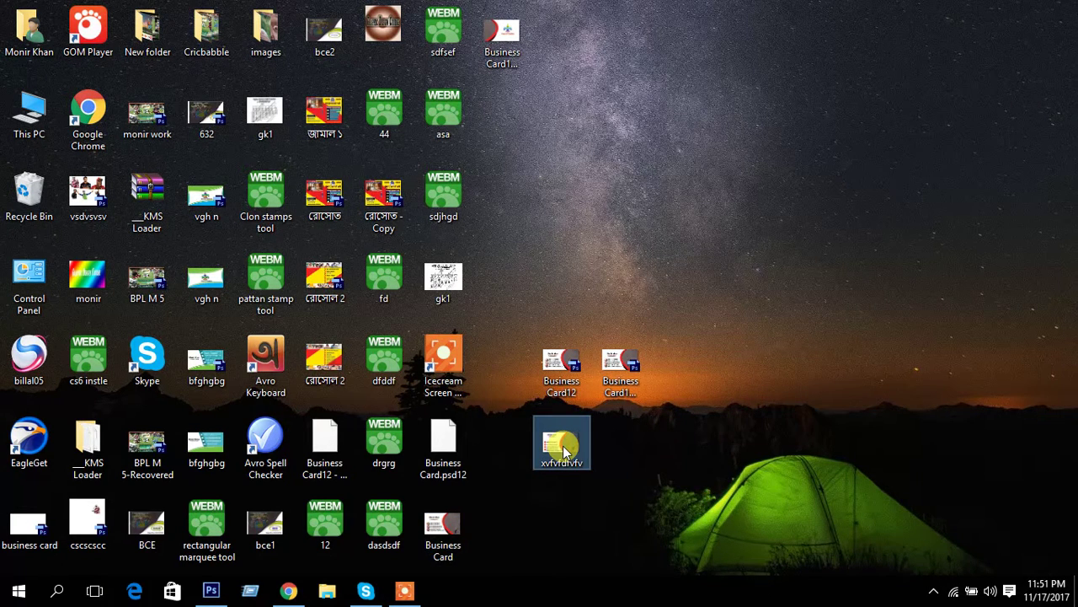
mouse_move(123, 503)
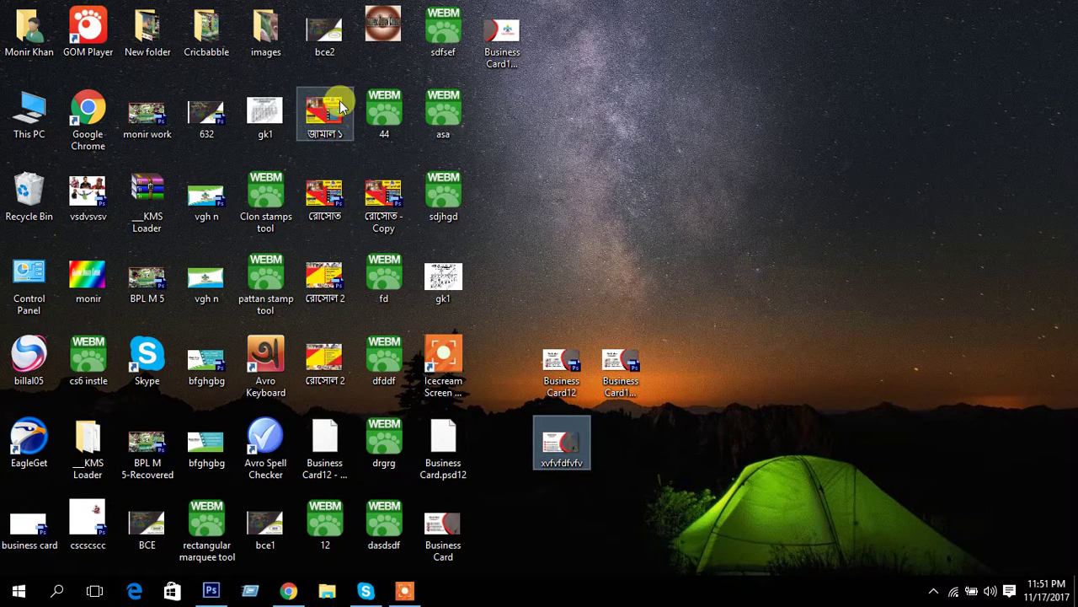
mouse_move(156, 190)
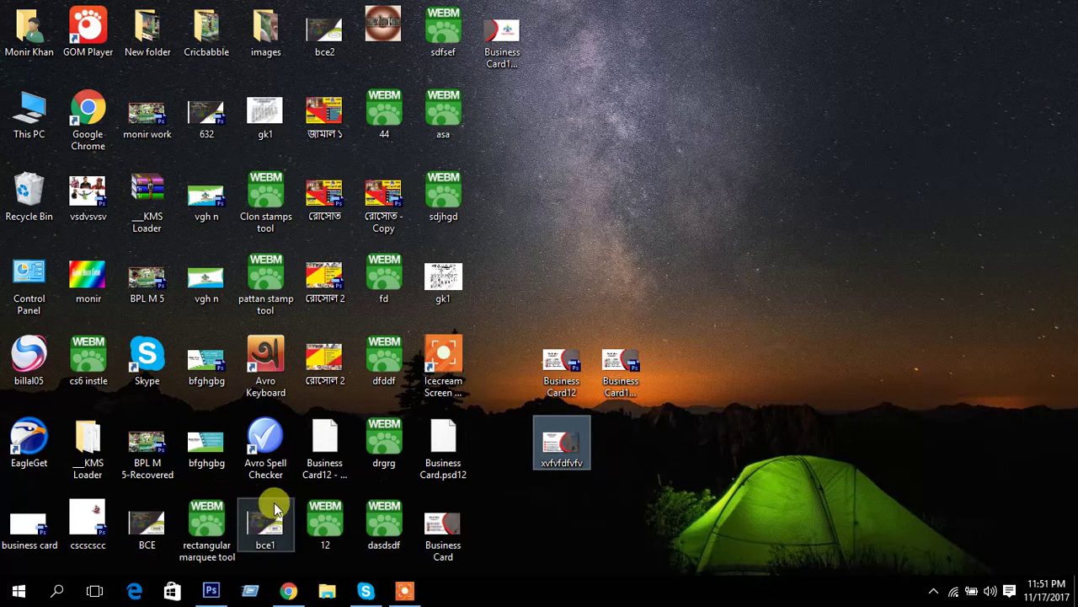
left_click(327, 445)
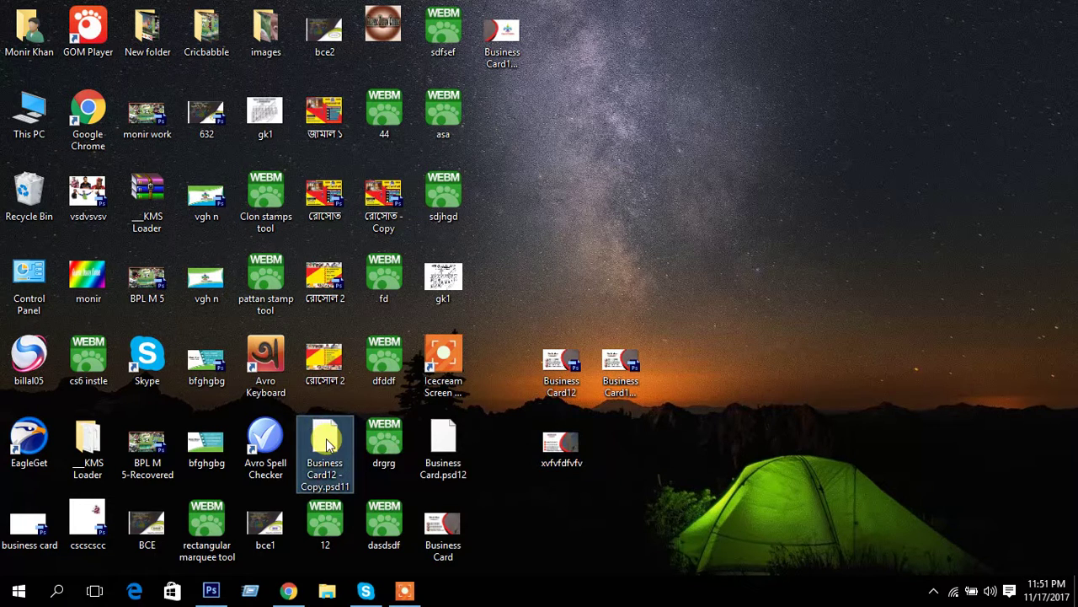
double_click(327, 444)
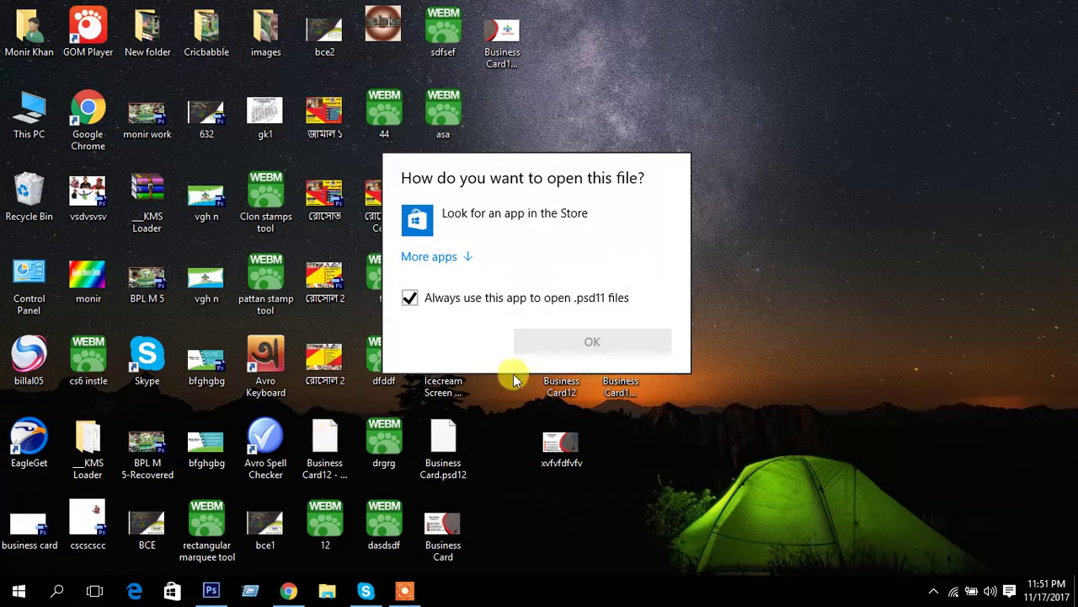
left_click(884, 277)
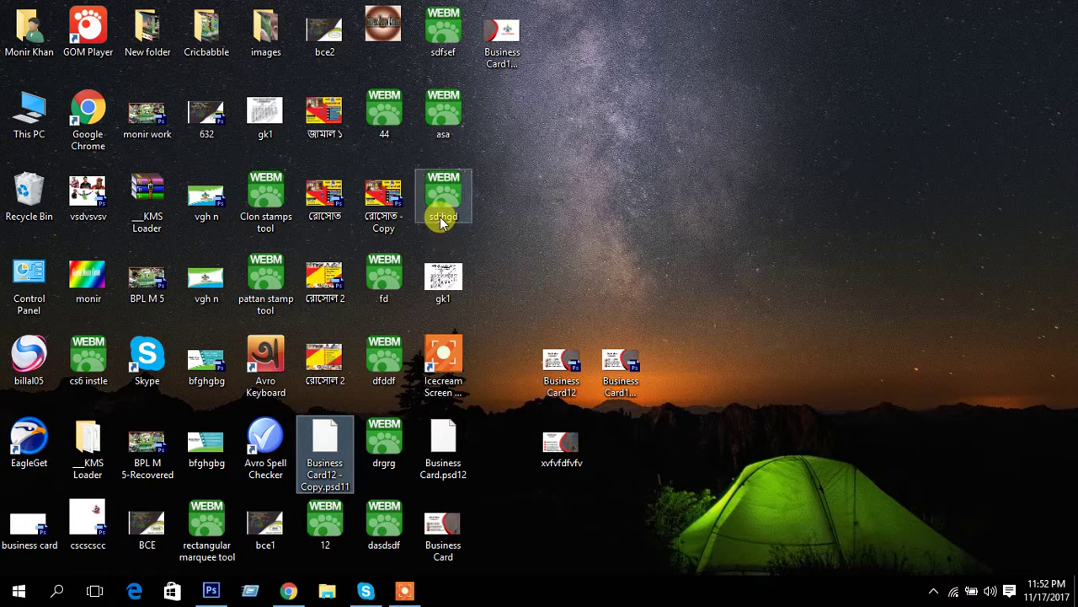
- View the logo-side card's JPEG again, and look through the "work" folder on Local Disk (D:)
double_click(498, 31)
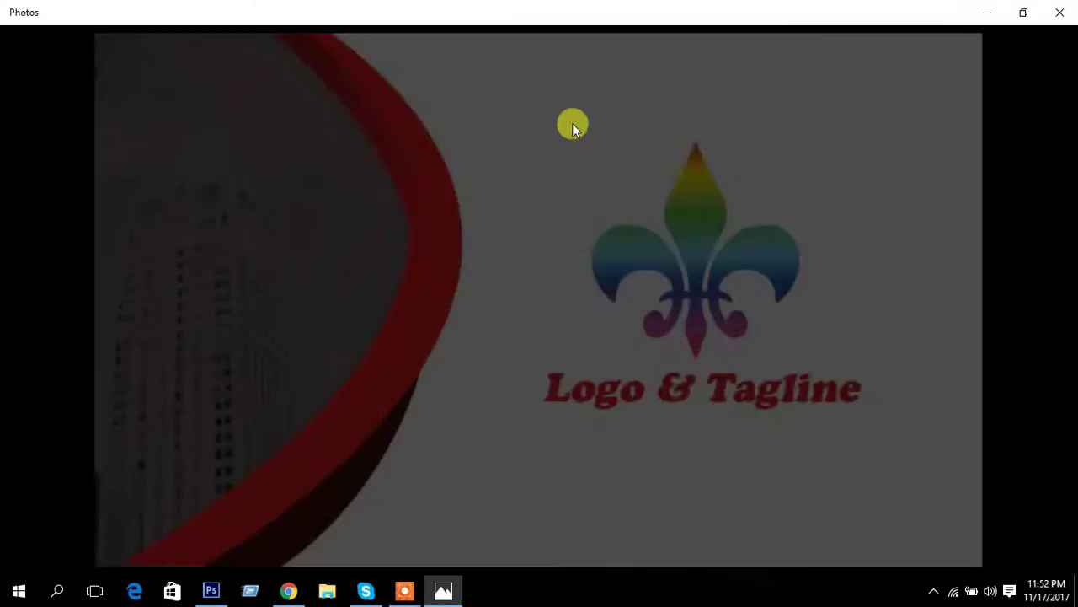
left_click(1063, 10)
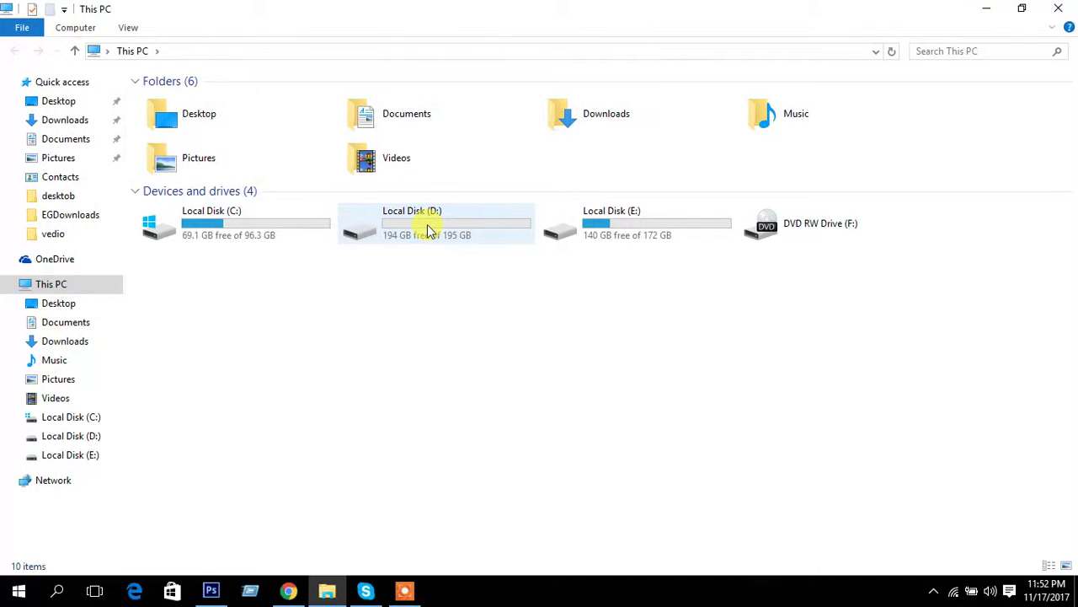
double_click(428, 229)
double_click(204, 135)
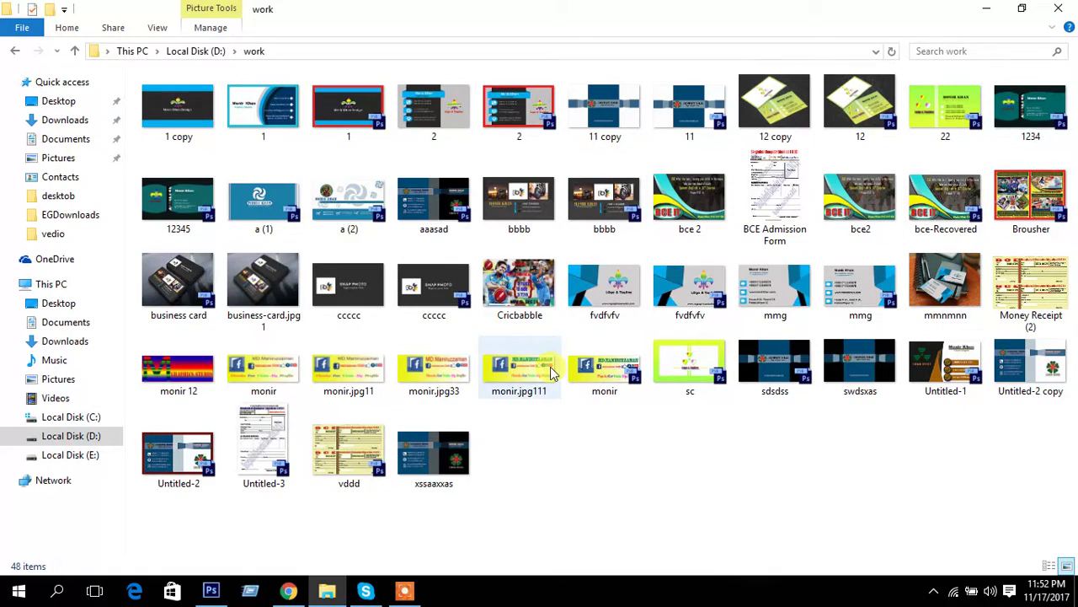
left_click(1058, 9)
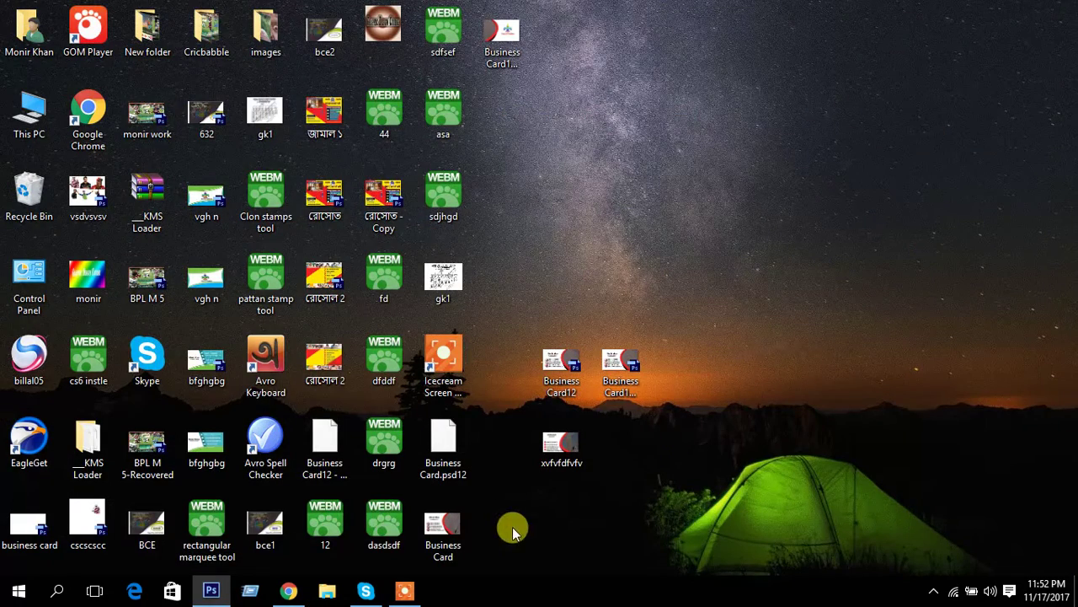
- Open "Business Card12 - Copy.psd" from the desktop in Photoshop
left_click(197, 585)
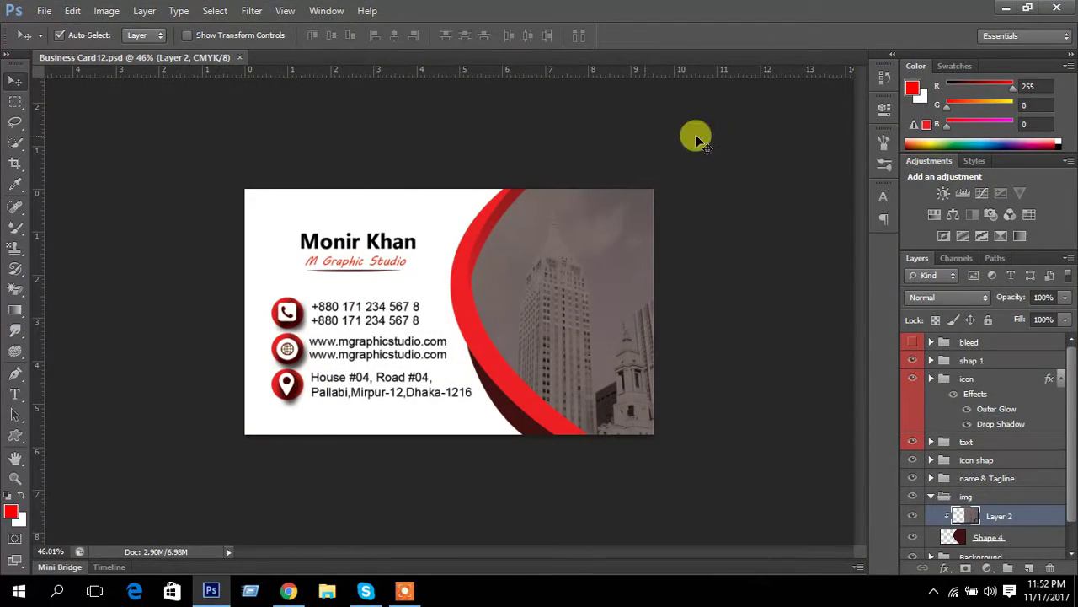
left_click(1015, 8)
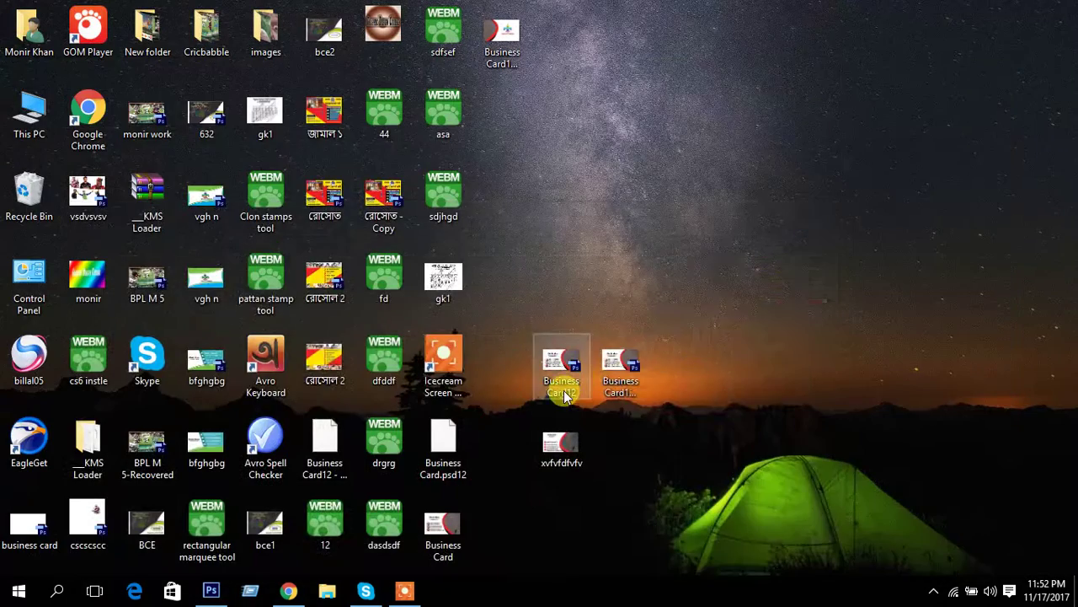
double_click(627, 369)
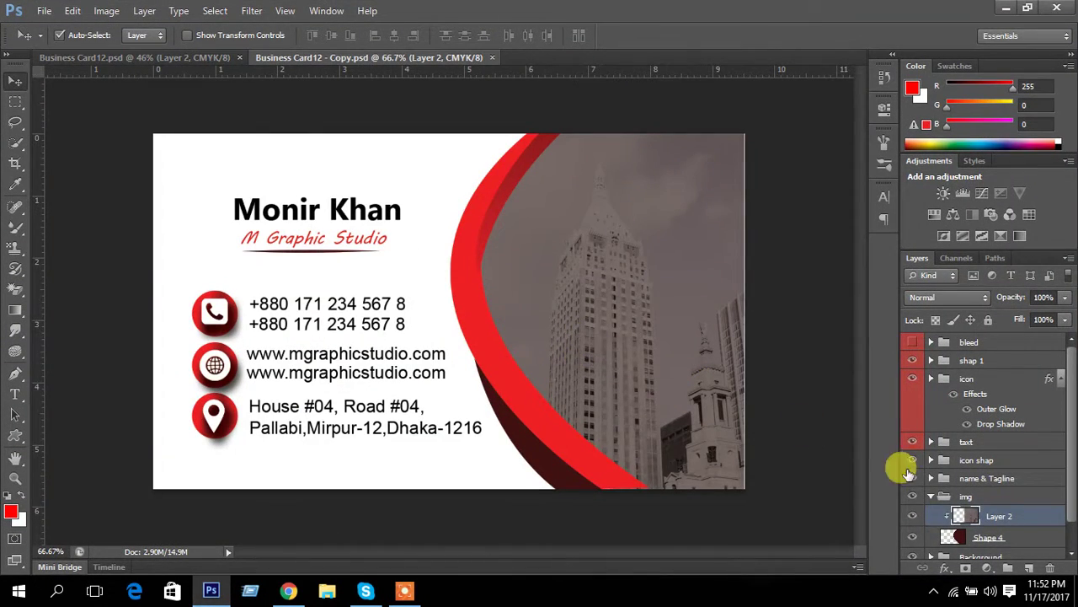
- Hide the icon, text, icon shap, and name & Tagline groups on the copied business card
left_click(913, 361)
left_click(912, 361)
left_click(912, 378)
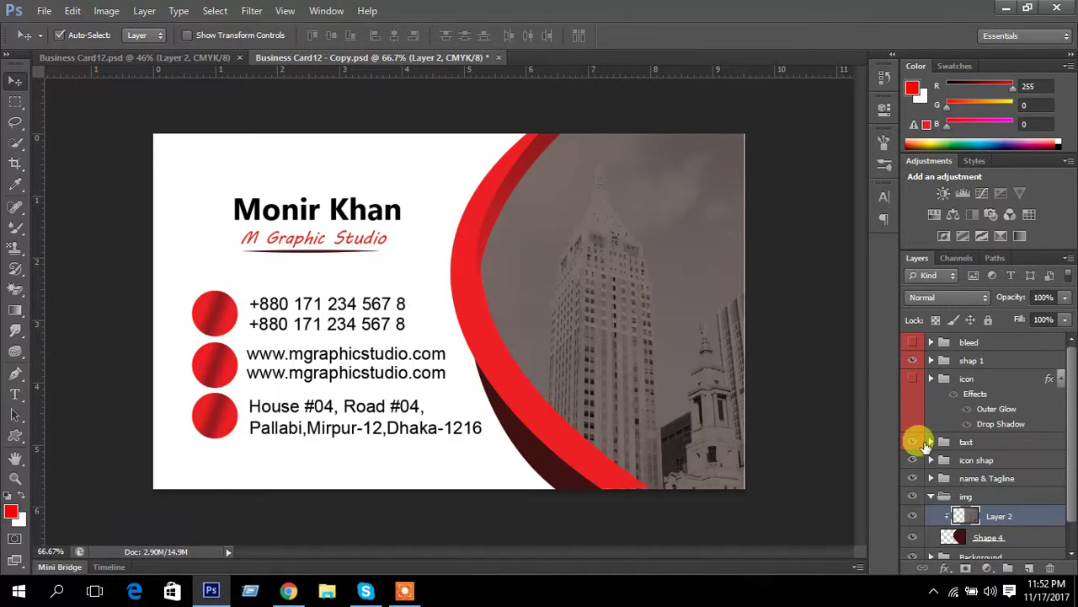
left_click(911, 442)
left_click(912, 460)
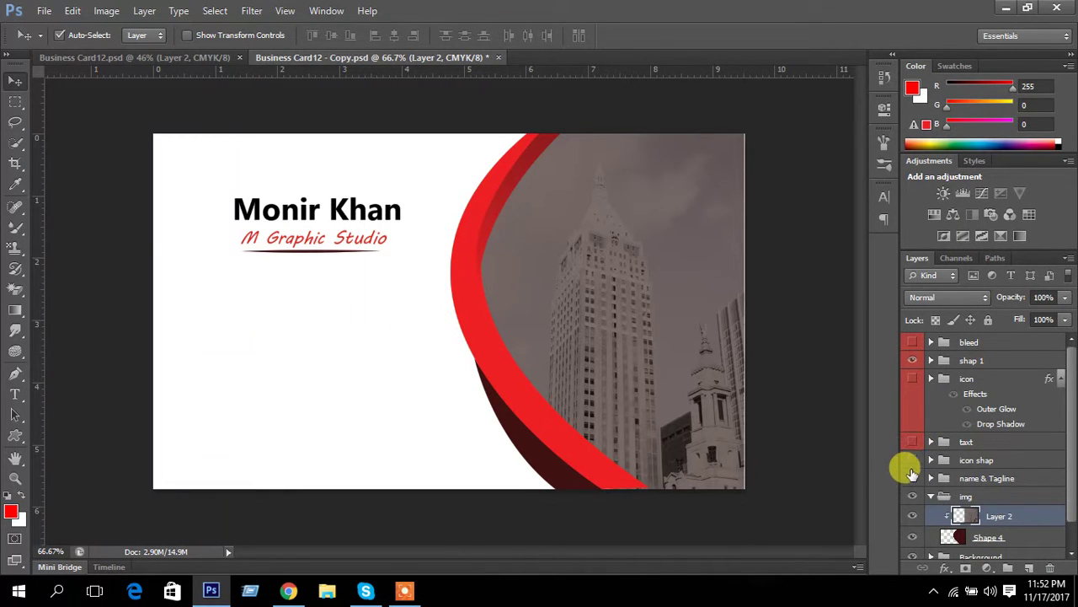
left_click(913, 478)
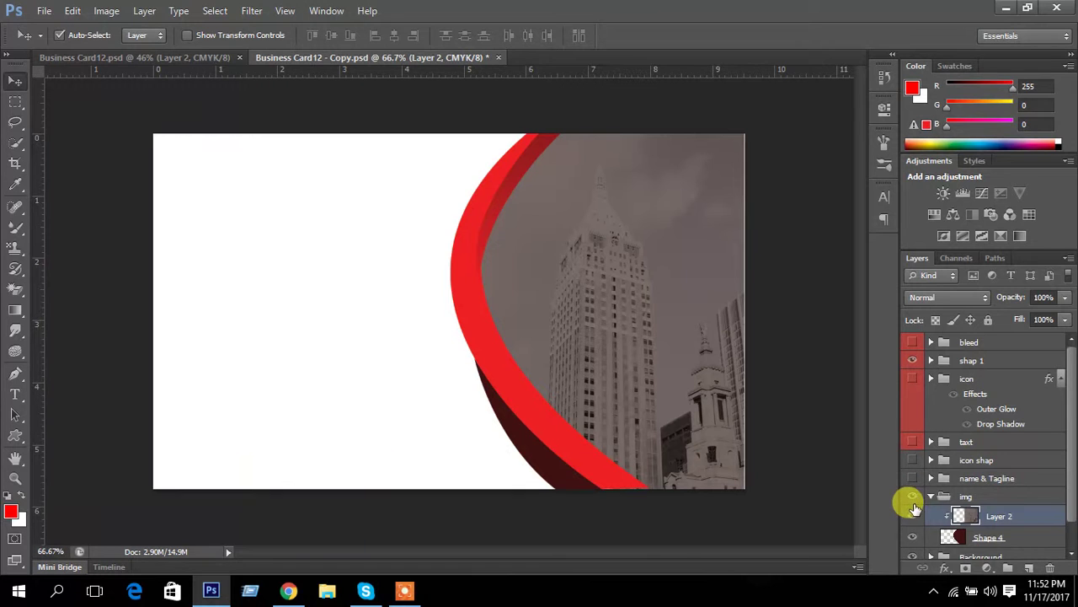
- Transform the shap 1 and img groups together, moving them to the card's left side and flipping them horizontally
scroll(915, 507, "down", 1)
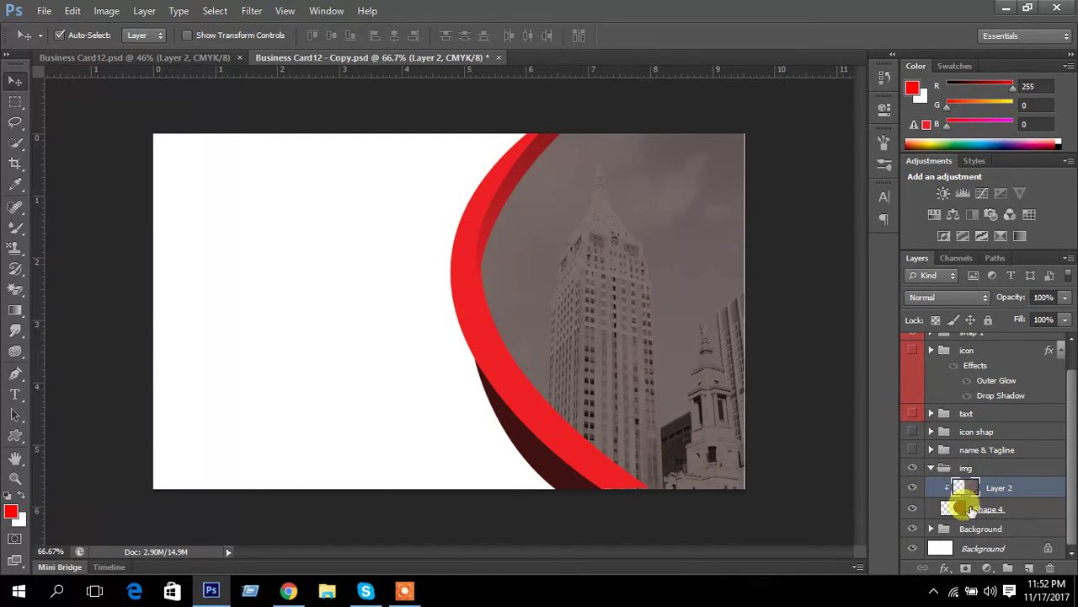
left_click(932, 469)
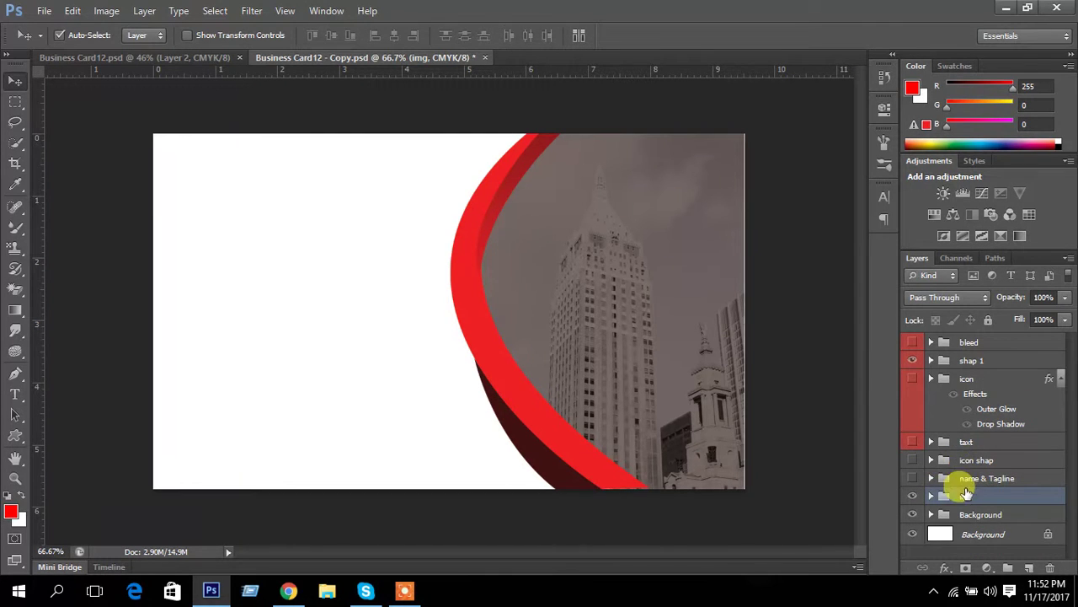
left_click(963, 363, "ctrl")
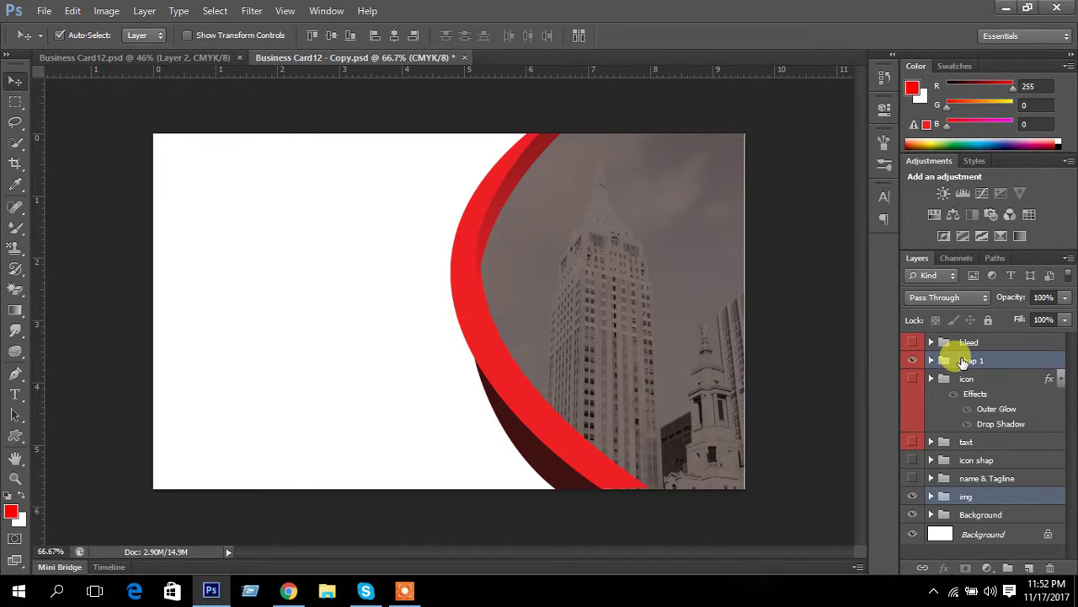
key("ctrl+t")
left_click_drag(573, 331, 329, 328)
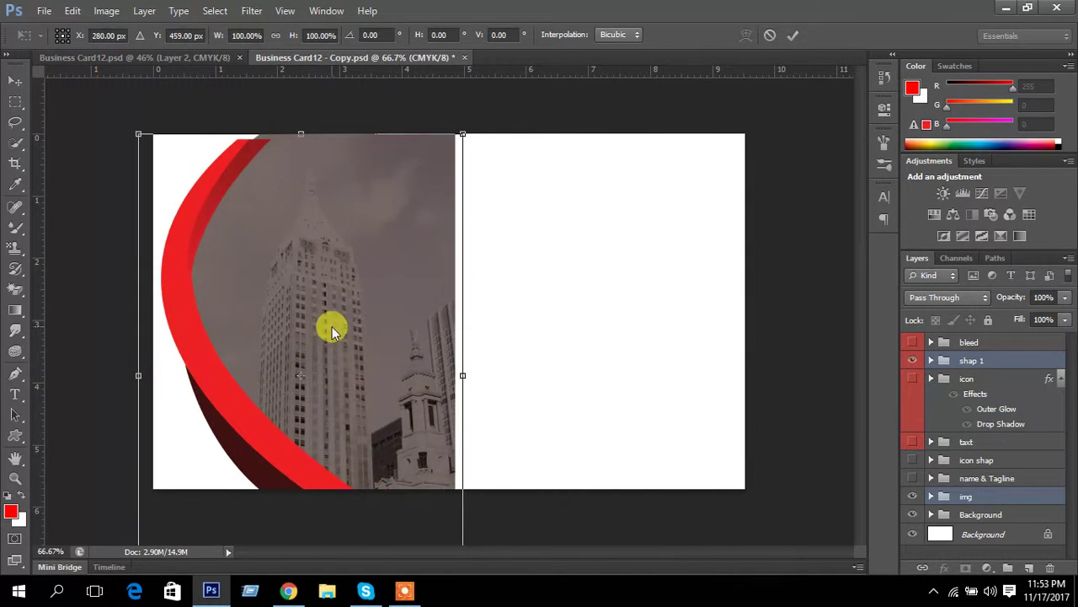
right_click(331, 328)
left_click(414, 296)
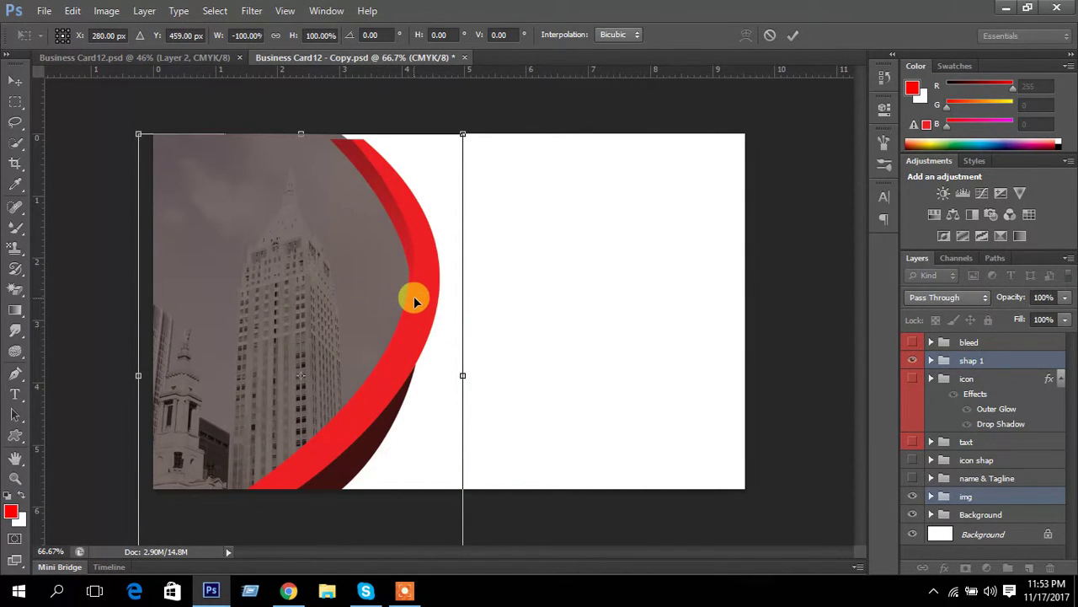
- Nudge the flipped curve and building image to X 210 px, Y 449 px and apply the transformation
key("Up")
key("Up")
key("Up")
key("Up")
key("Up")
key("Up")
key("Up")
key("Up")
key("Up")
key("Up")
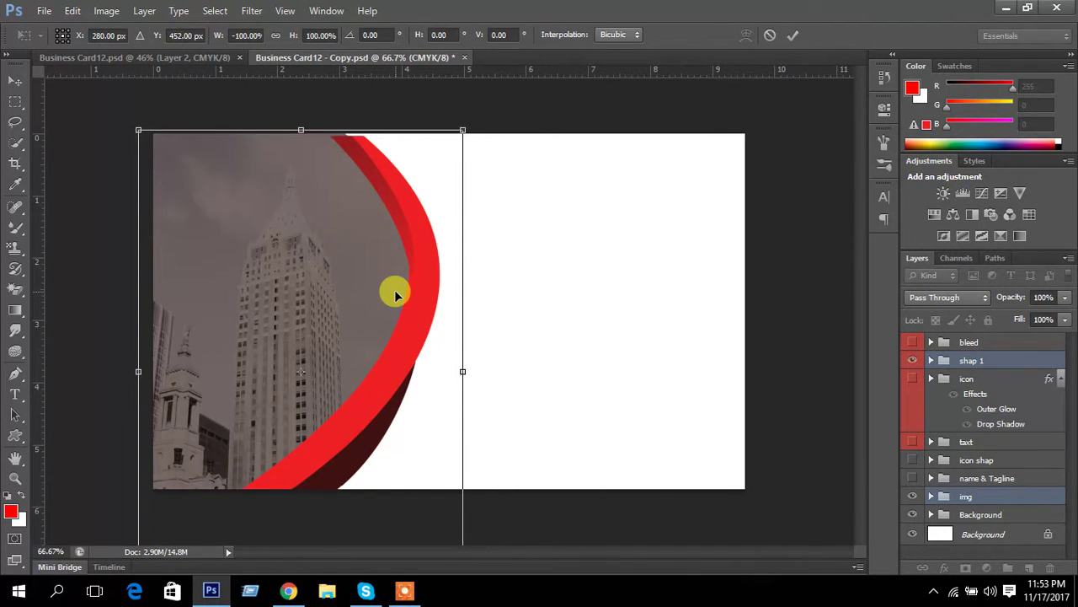
key("Up")
key("Left")
key("Left")
key("Left")
key("Left")
key("Left")
key("Left")
key("Left")
key("Left")
key("Left")
key("Left")
key("Left")
key("Left")
key("Left")
key("Left")
key("Left")
key("Left")
key("Left")
key("Left")
key("Left")
key("Left")
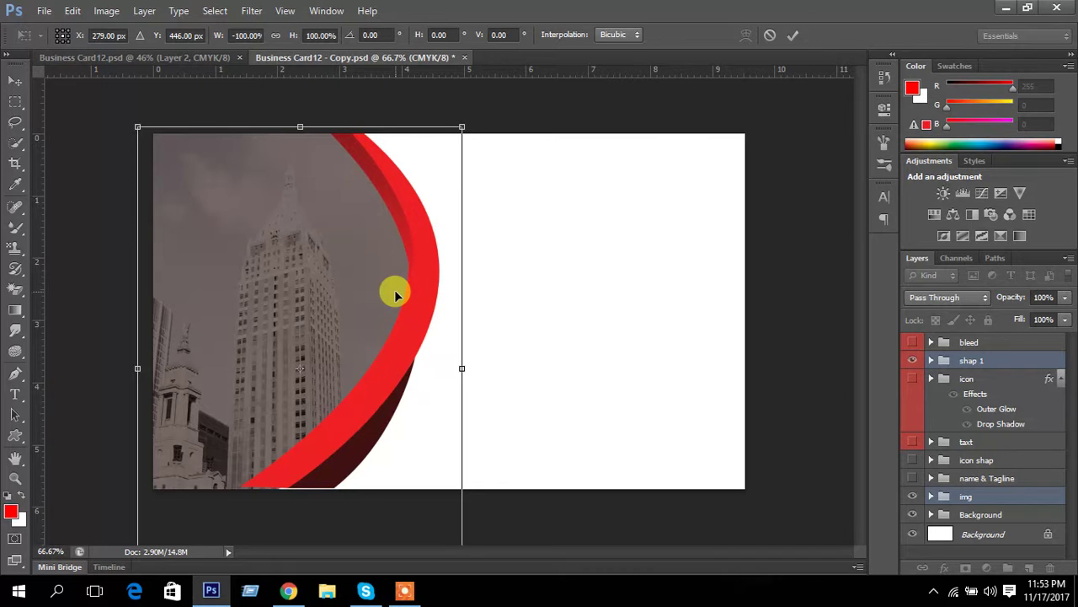
key("Left")
key("Left")
key("Left")
key("Left")
key("Left")
key("Left")
key("Left")
key("Left")
key("Left")
key("Left")
key("Left")
key("Left")
key("Left")
key("Left")
key("Left")
key("Left")
key("Left")
key("Left")
key("Left")
key("Left")
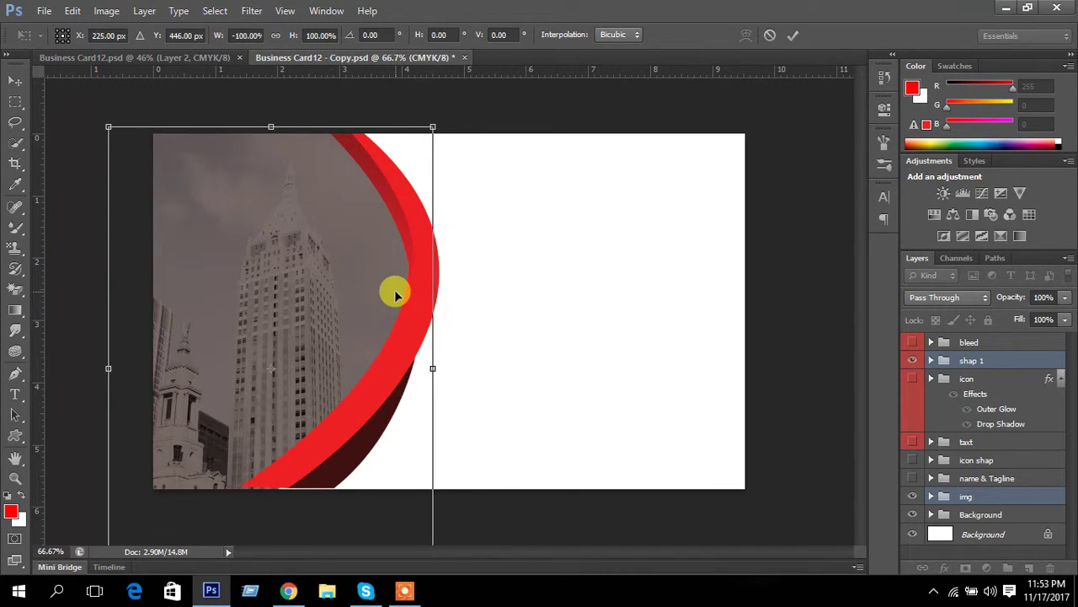
key("Down")
key("Down")
key("Down")
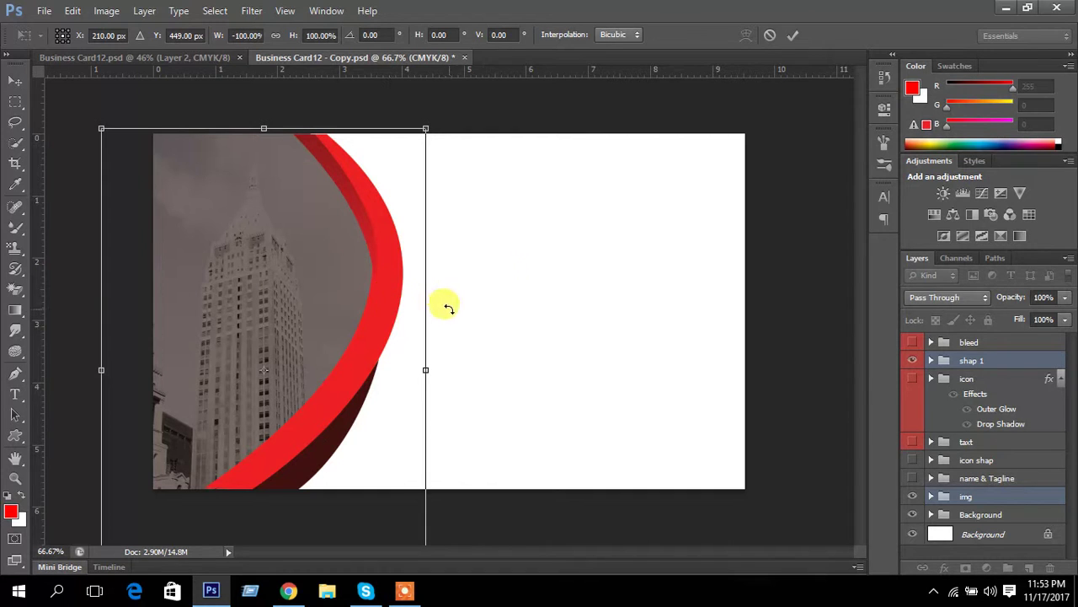
left_click(792, 36)
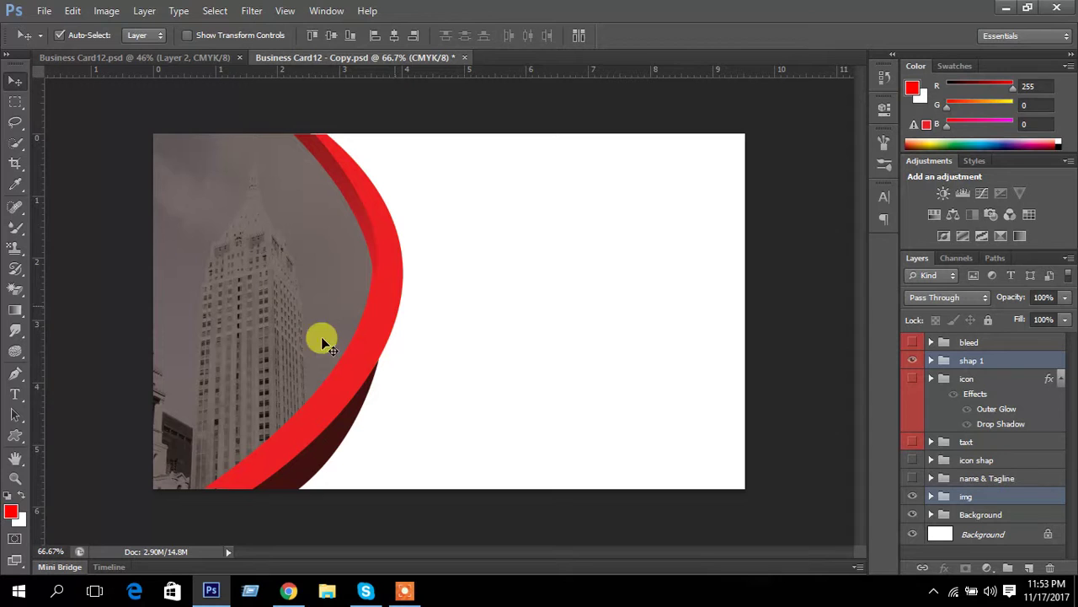
- Draw a red fleur-de-lis custom shape about 278 by 292 px on the card's white area and enable Gradient Overlay for it
left_click(21, 436)
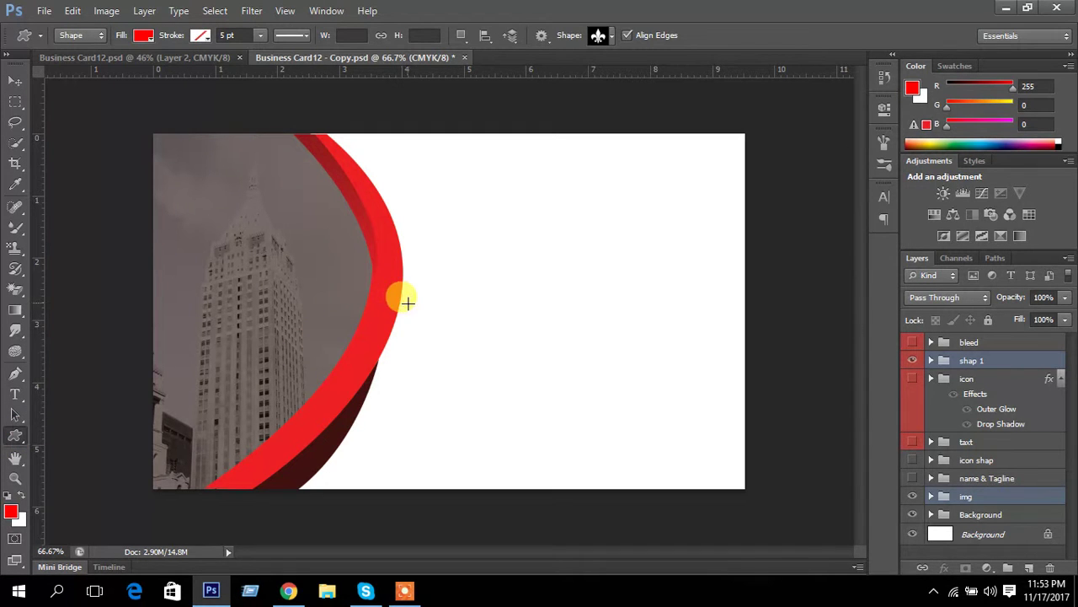
left_click_drag(483, 202, 705, 354)
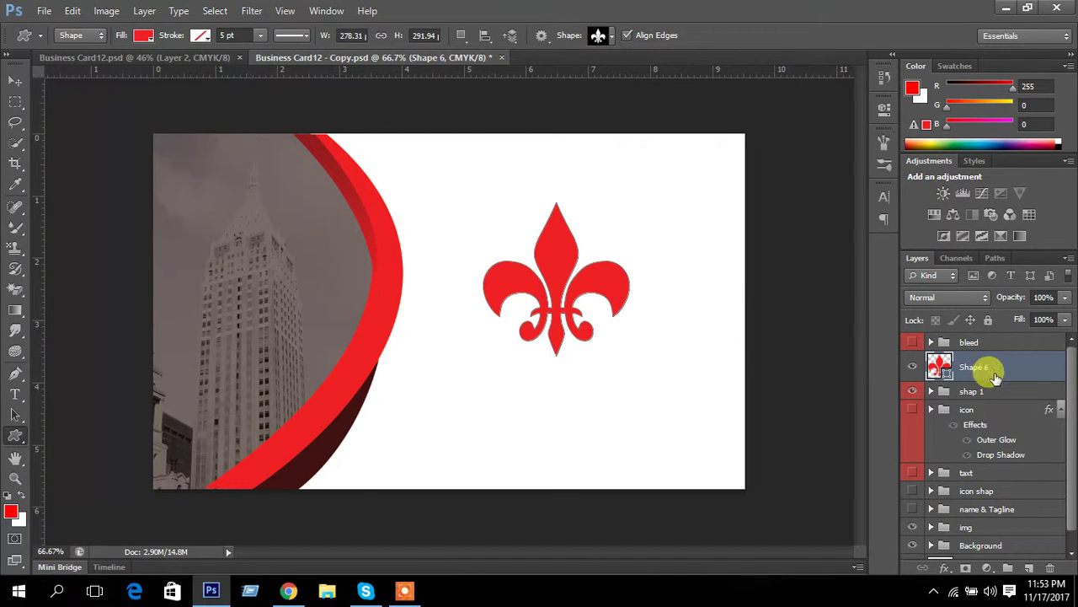
double_click(1040, 364)
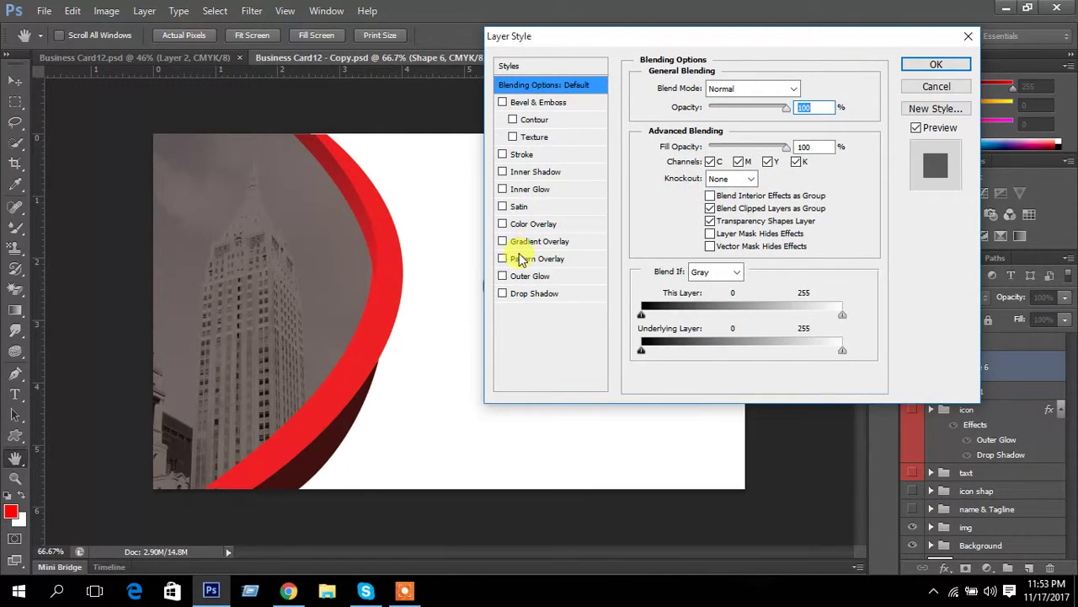
left_click(539, 241)
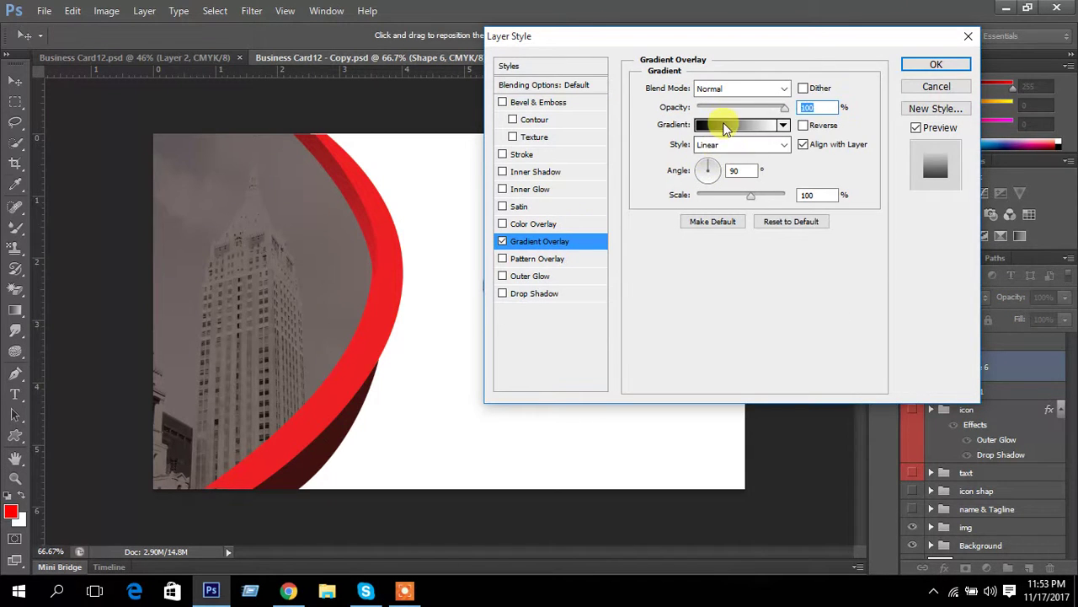